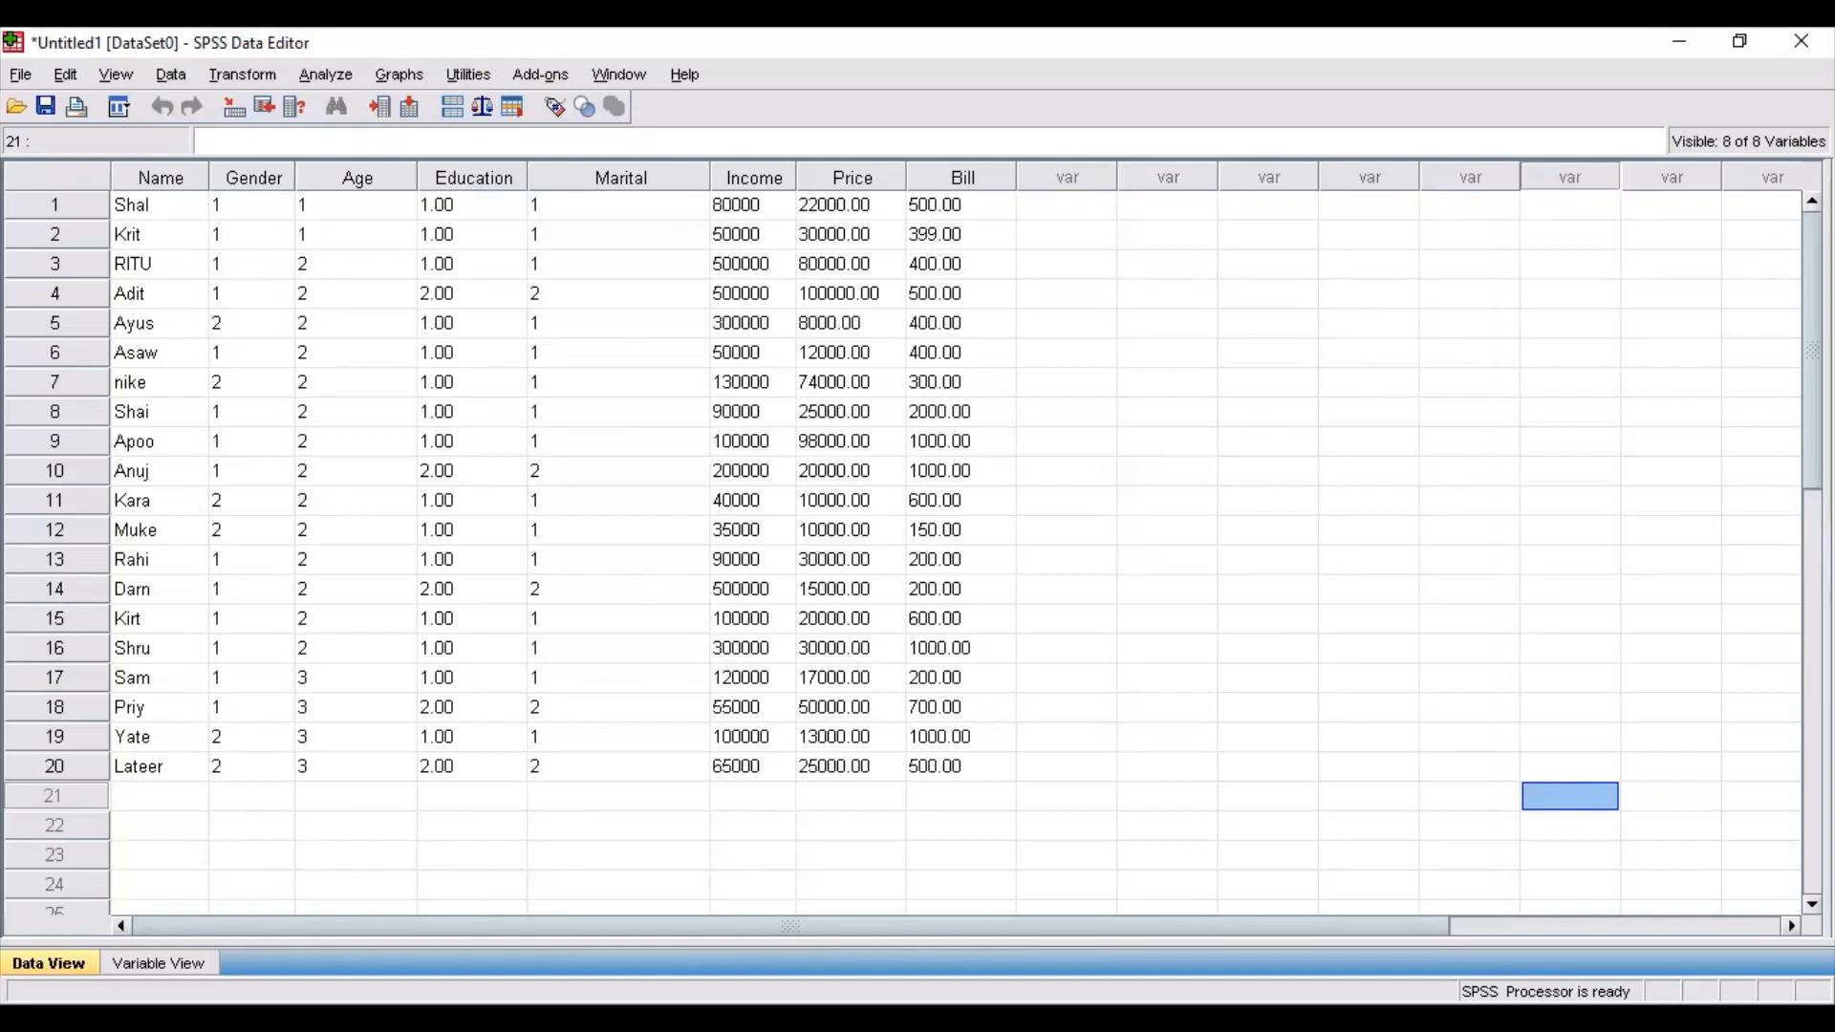
# Run a Frequencies analysis with frequency tables on all eight respondent variables, including the monthly average bill and luxury commodity price.
pyautogui.click(157, 964)
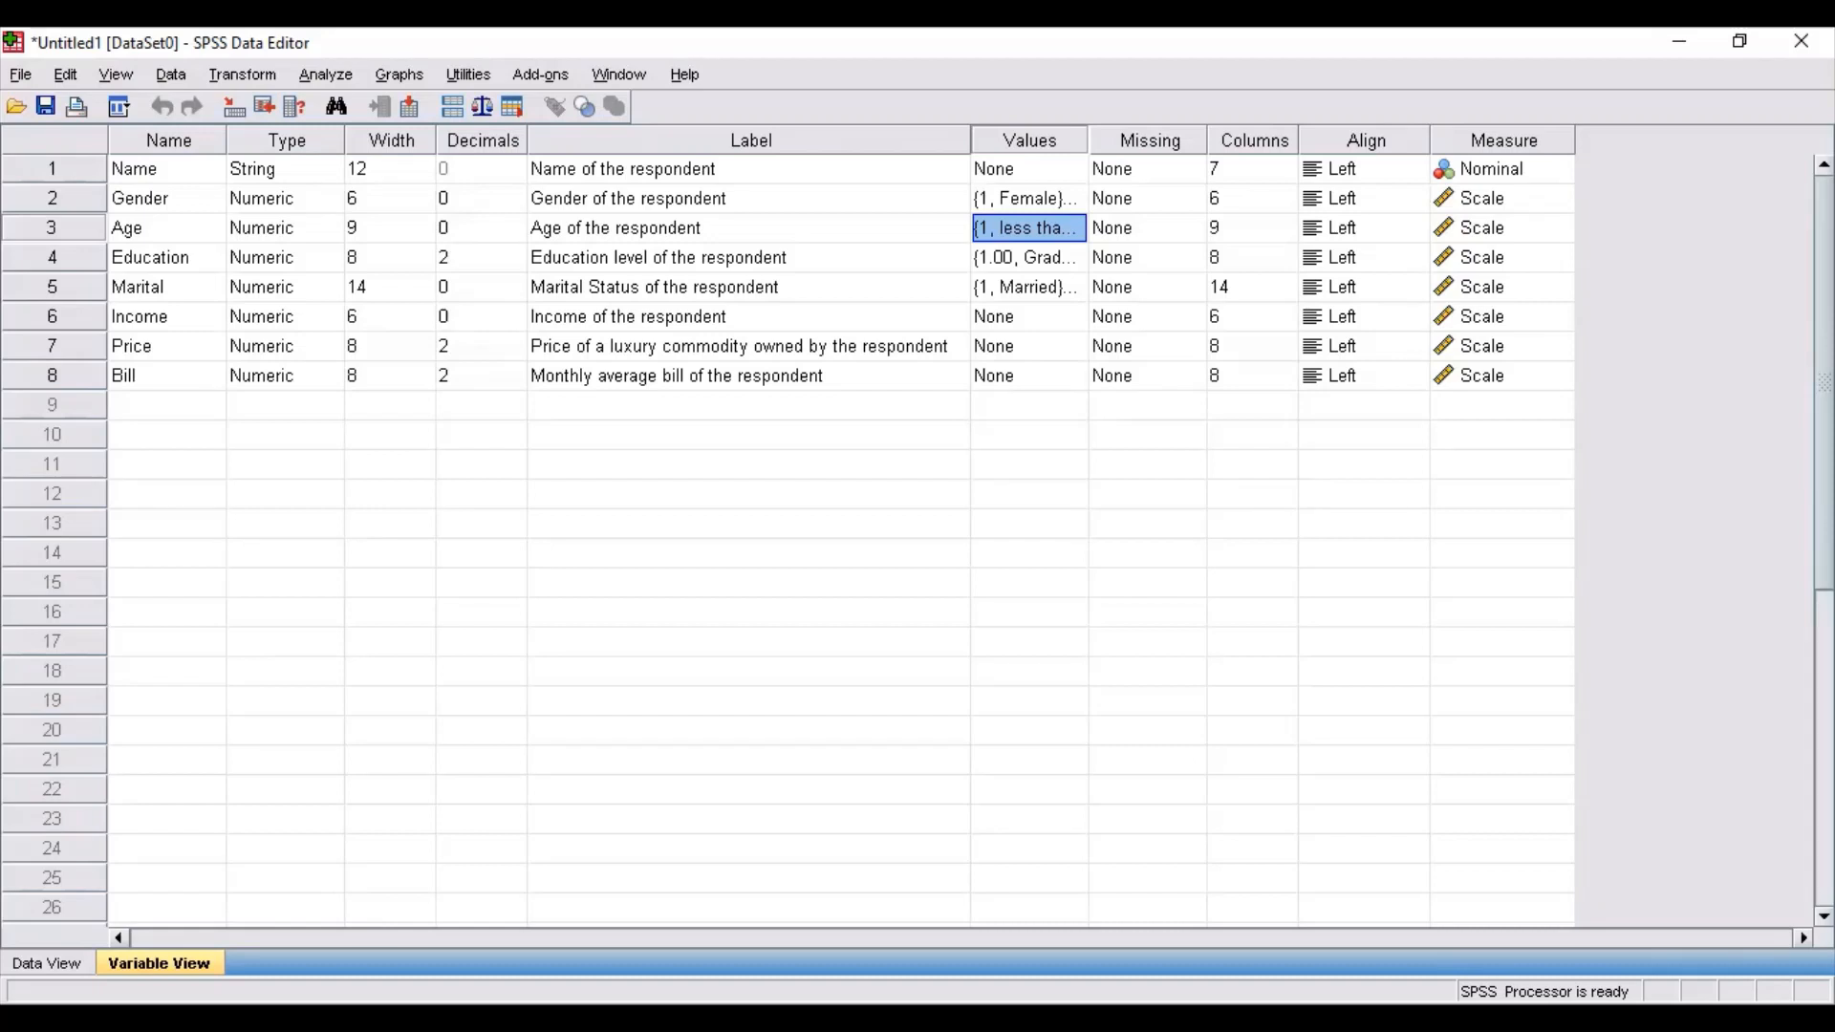
pyautogui.click(329, 77)
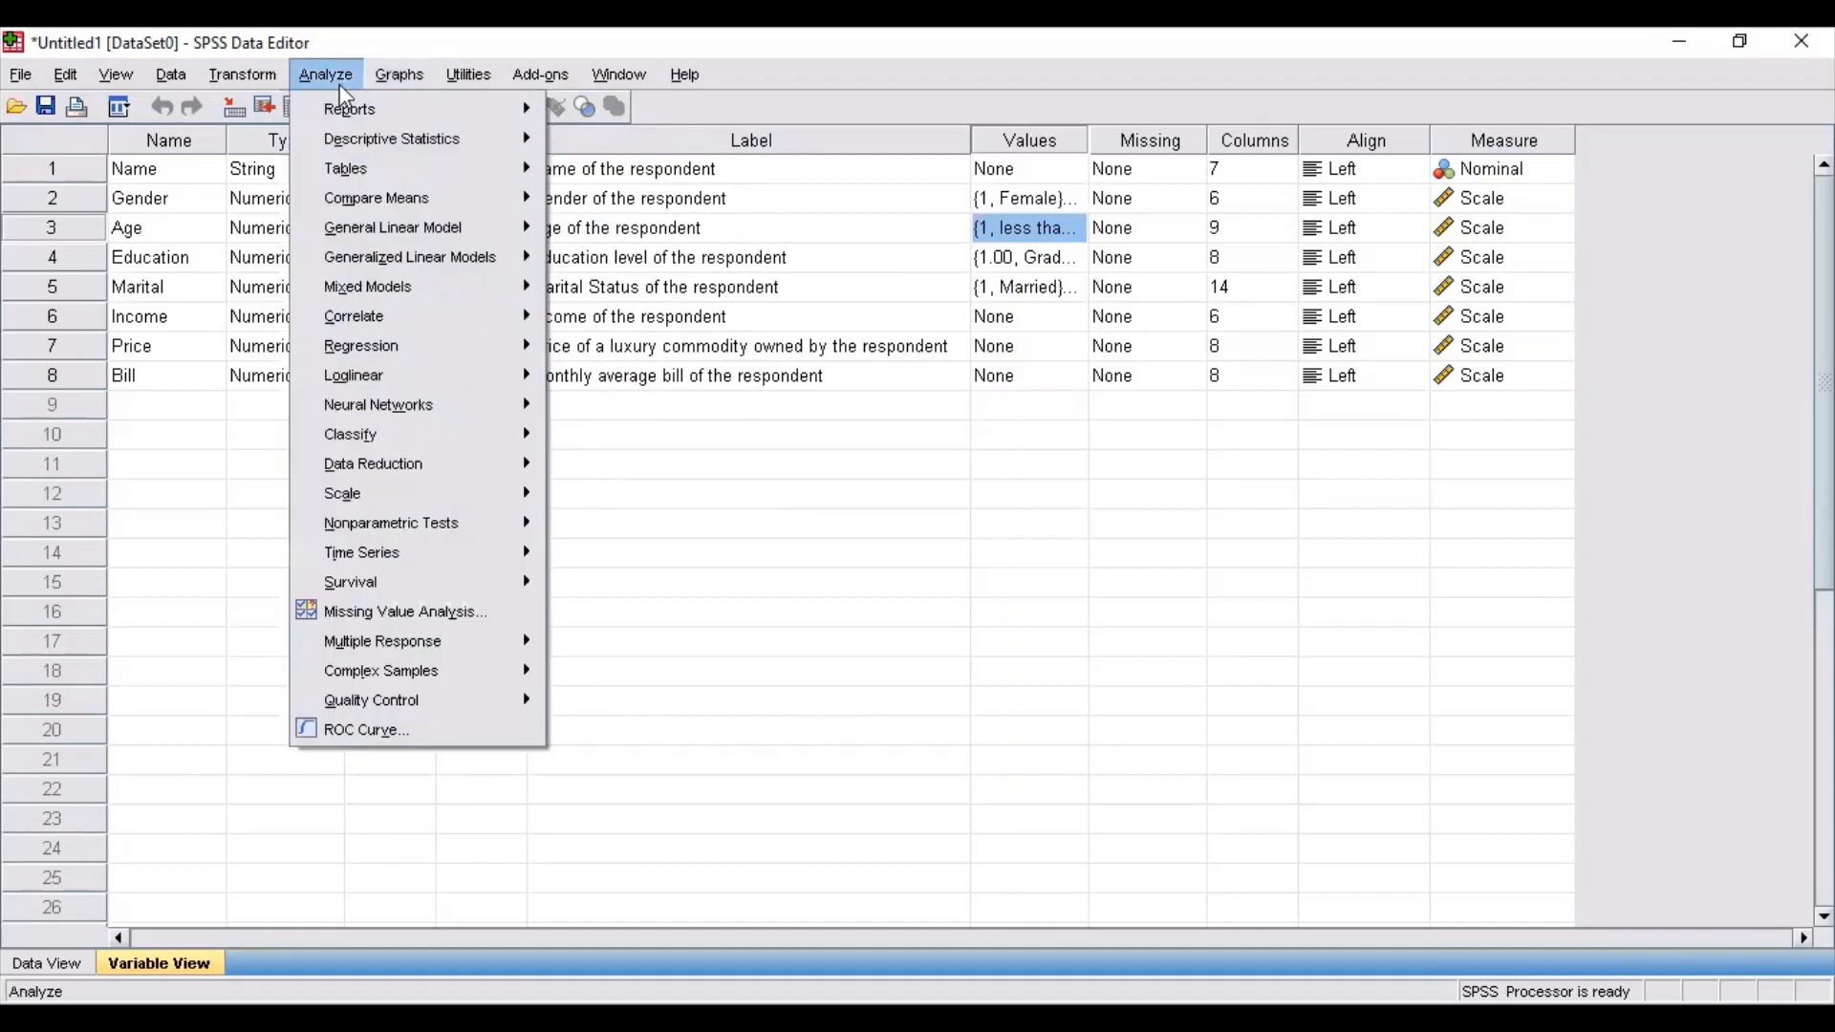
pyautogui.moveTo(363, 145)
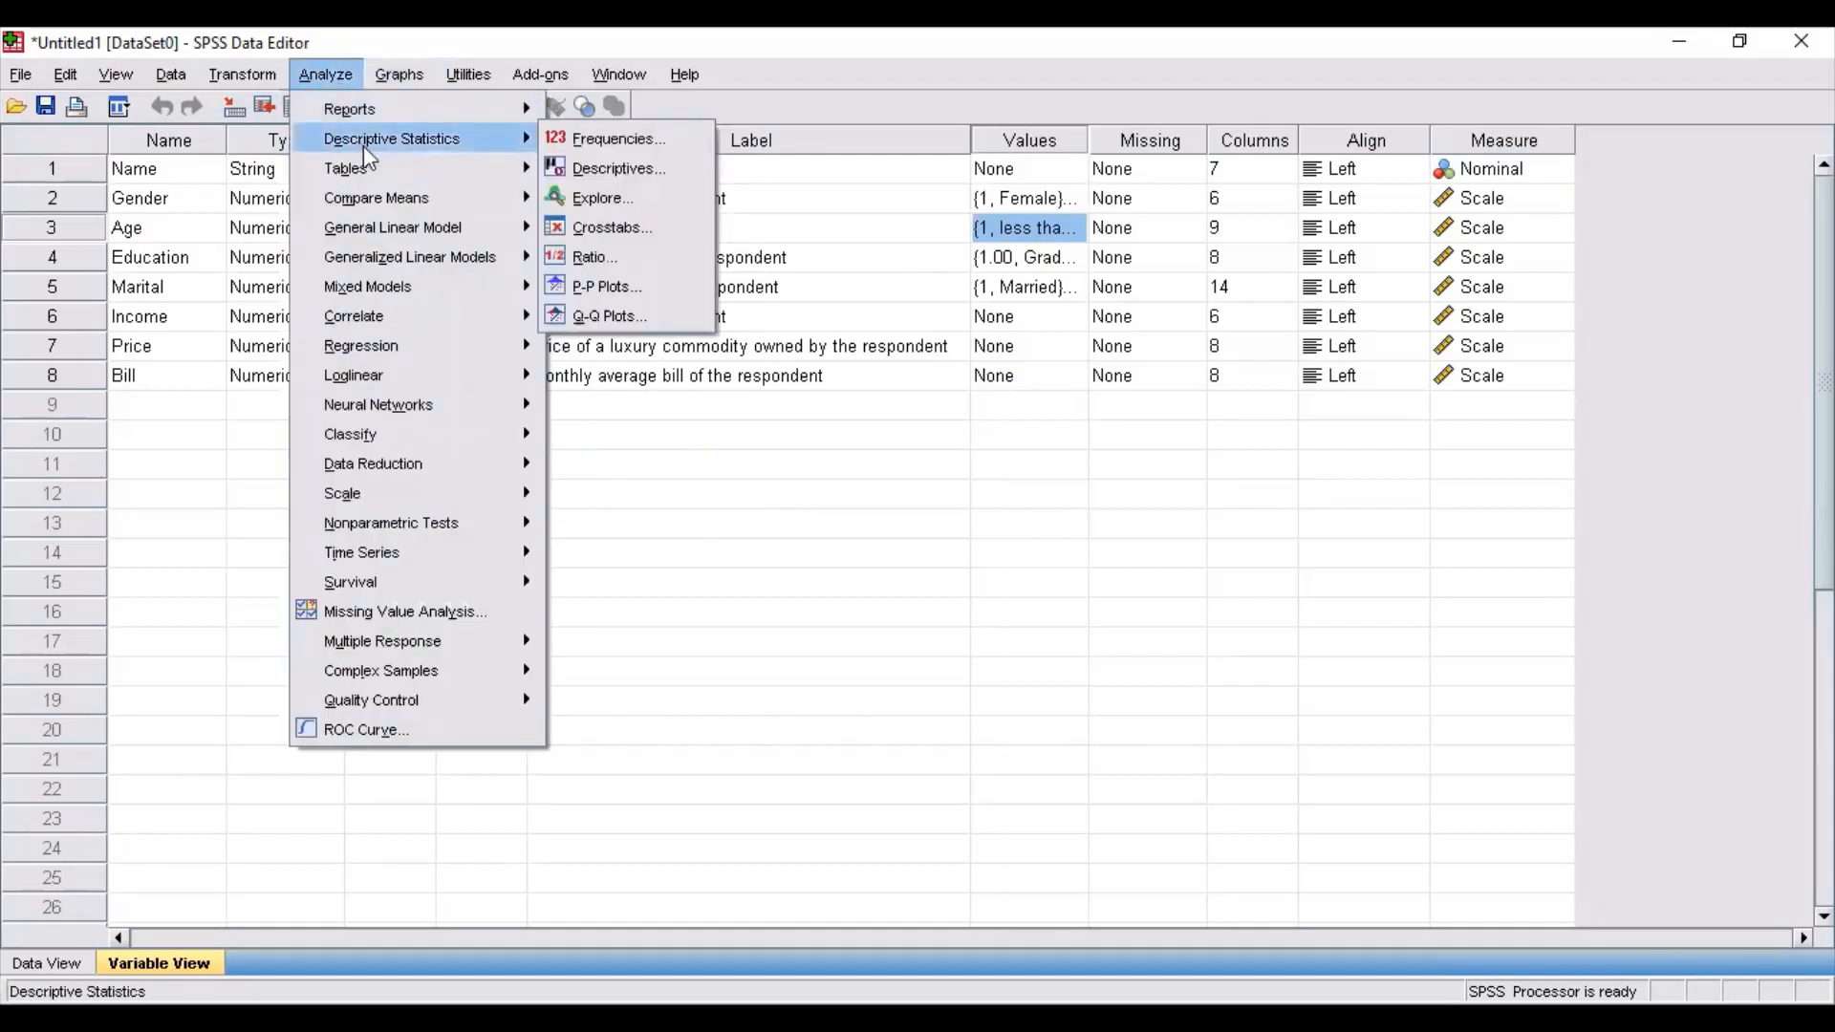
pyautogui.click(581, 140)
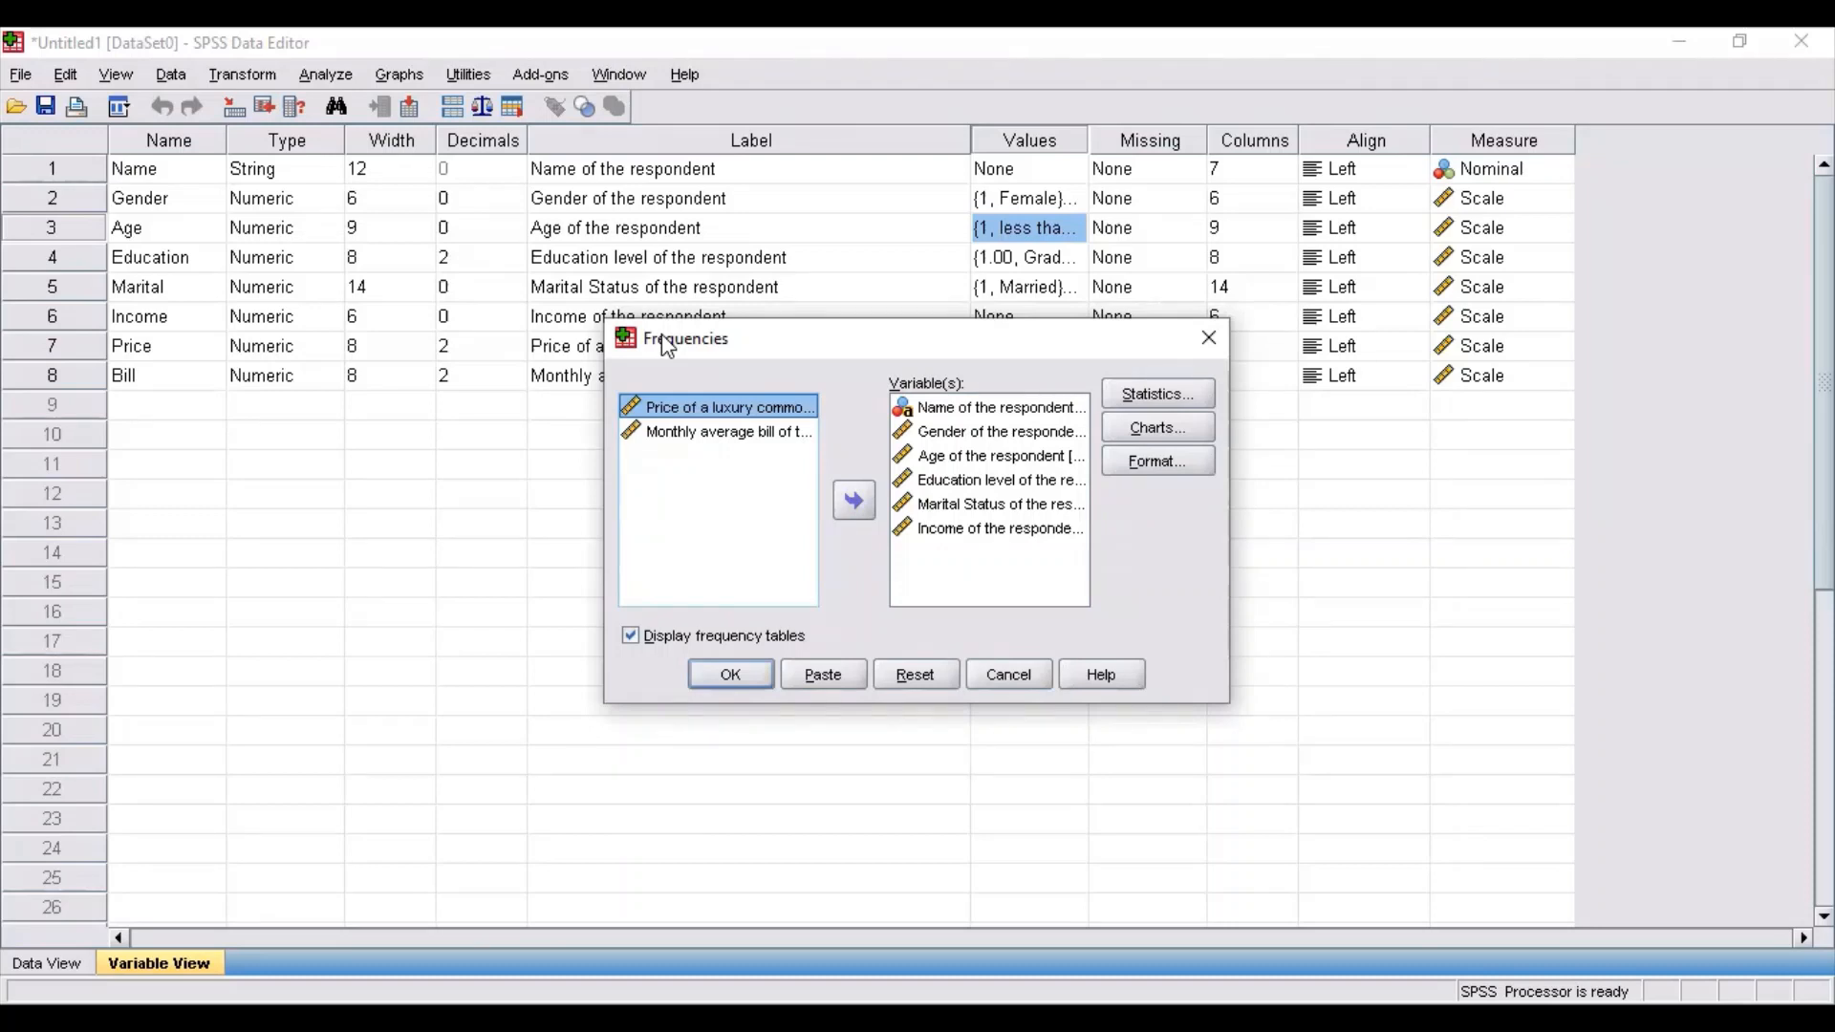
pyautogui.click(740, 438)
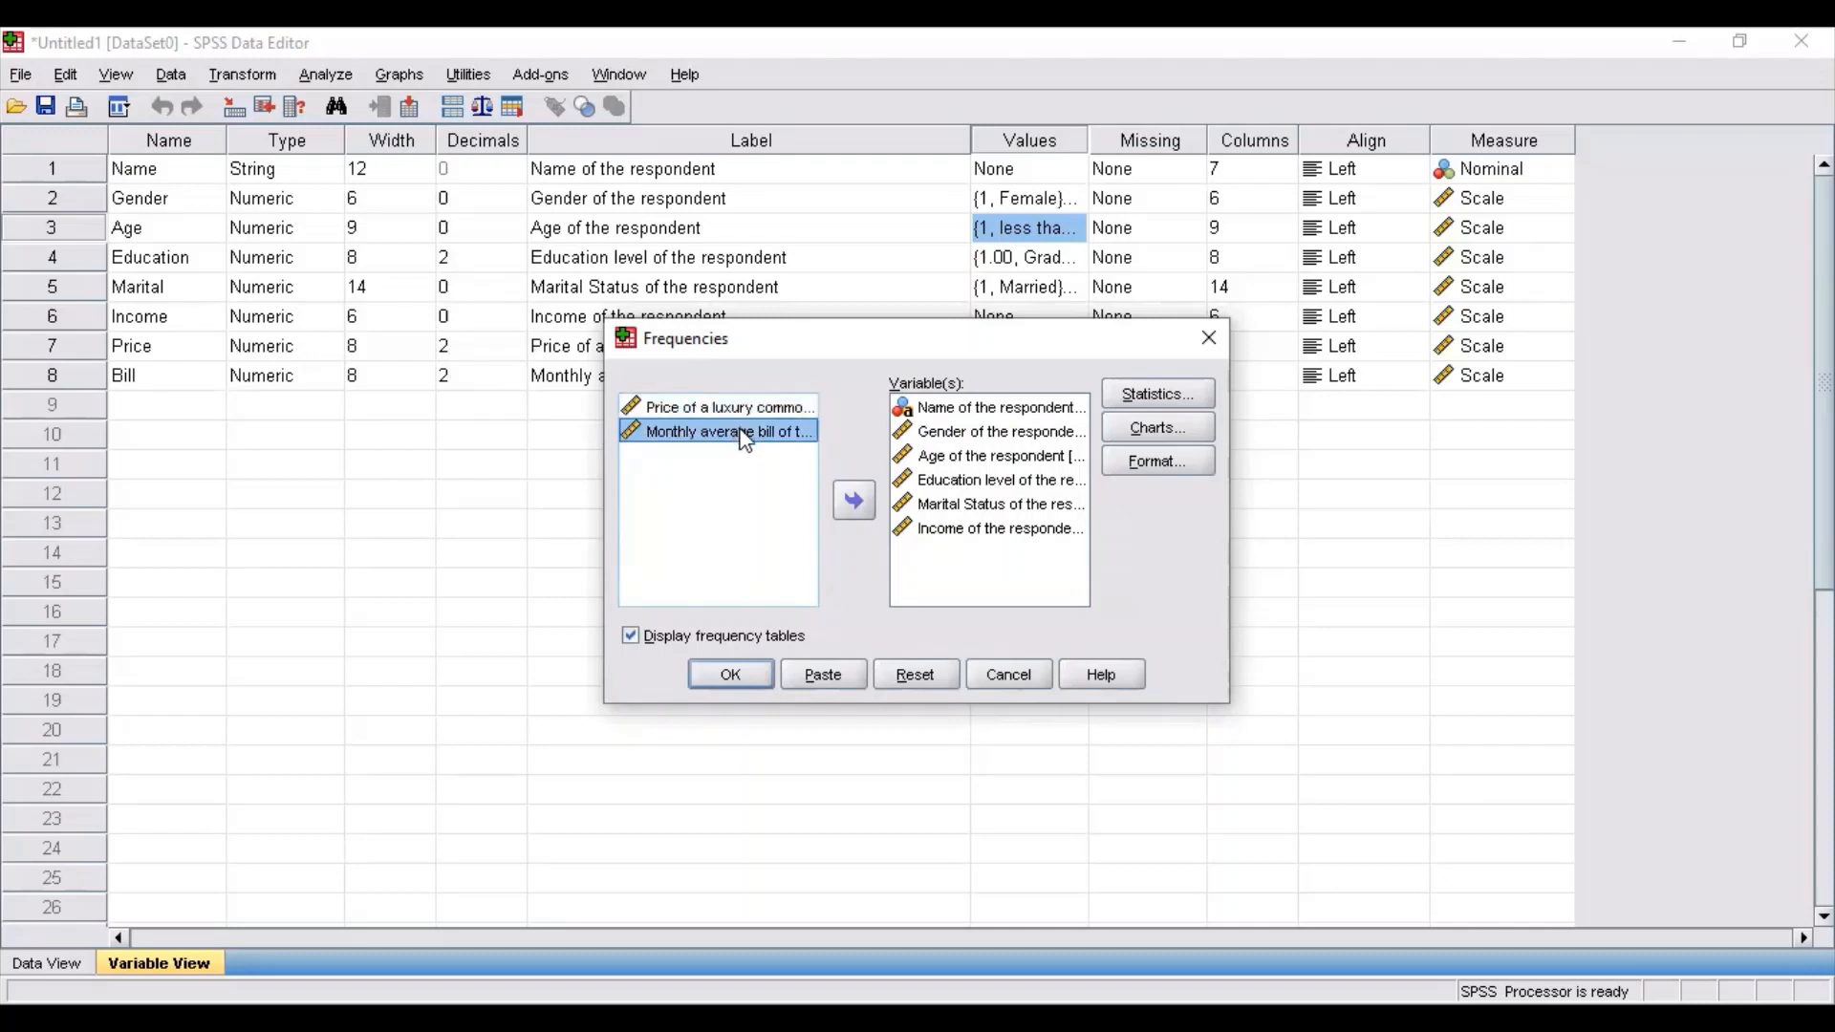
pyautogui.moveTo(746, 440); pyautogui.dragTo(949, 537)
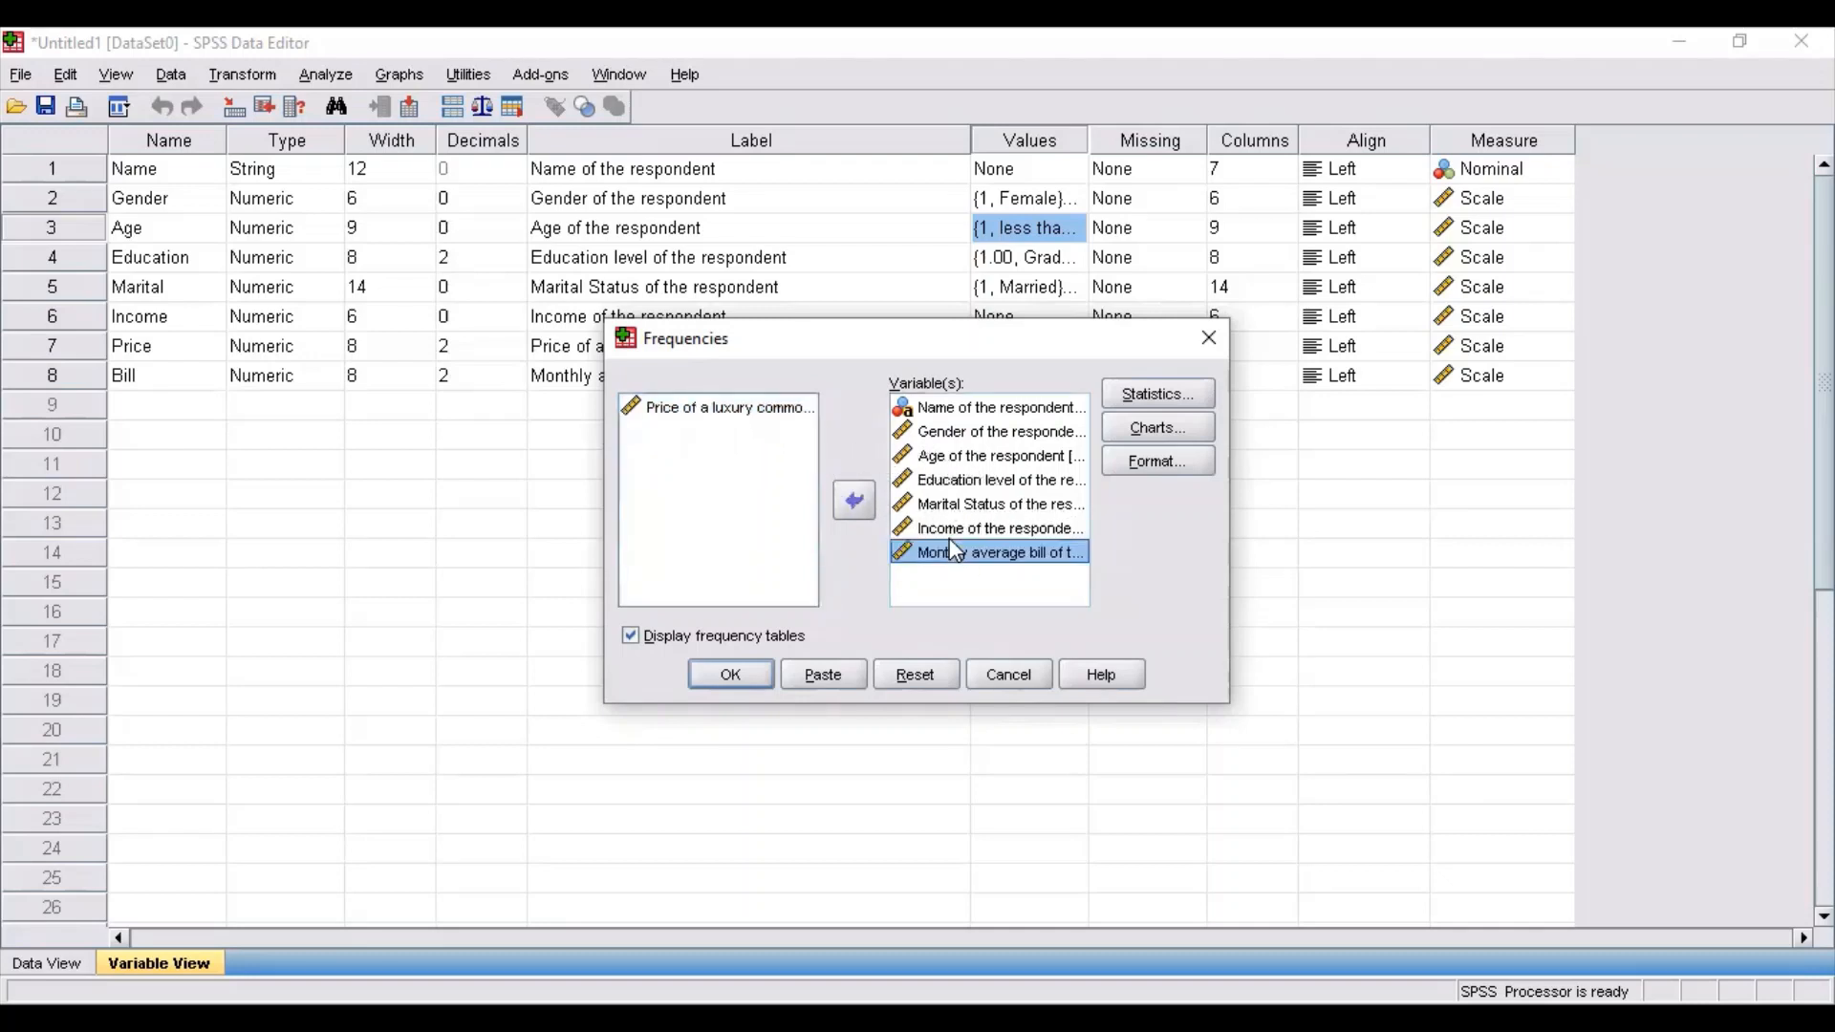
pyautogui.moveTo(741, 411); pyautogui.dragTo(976, 588)
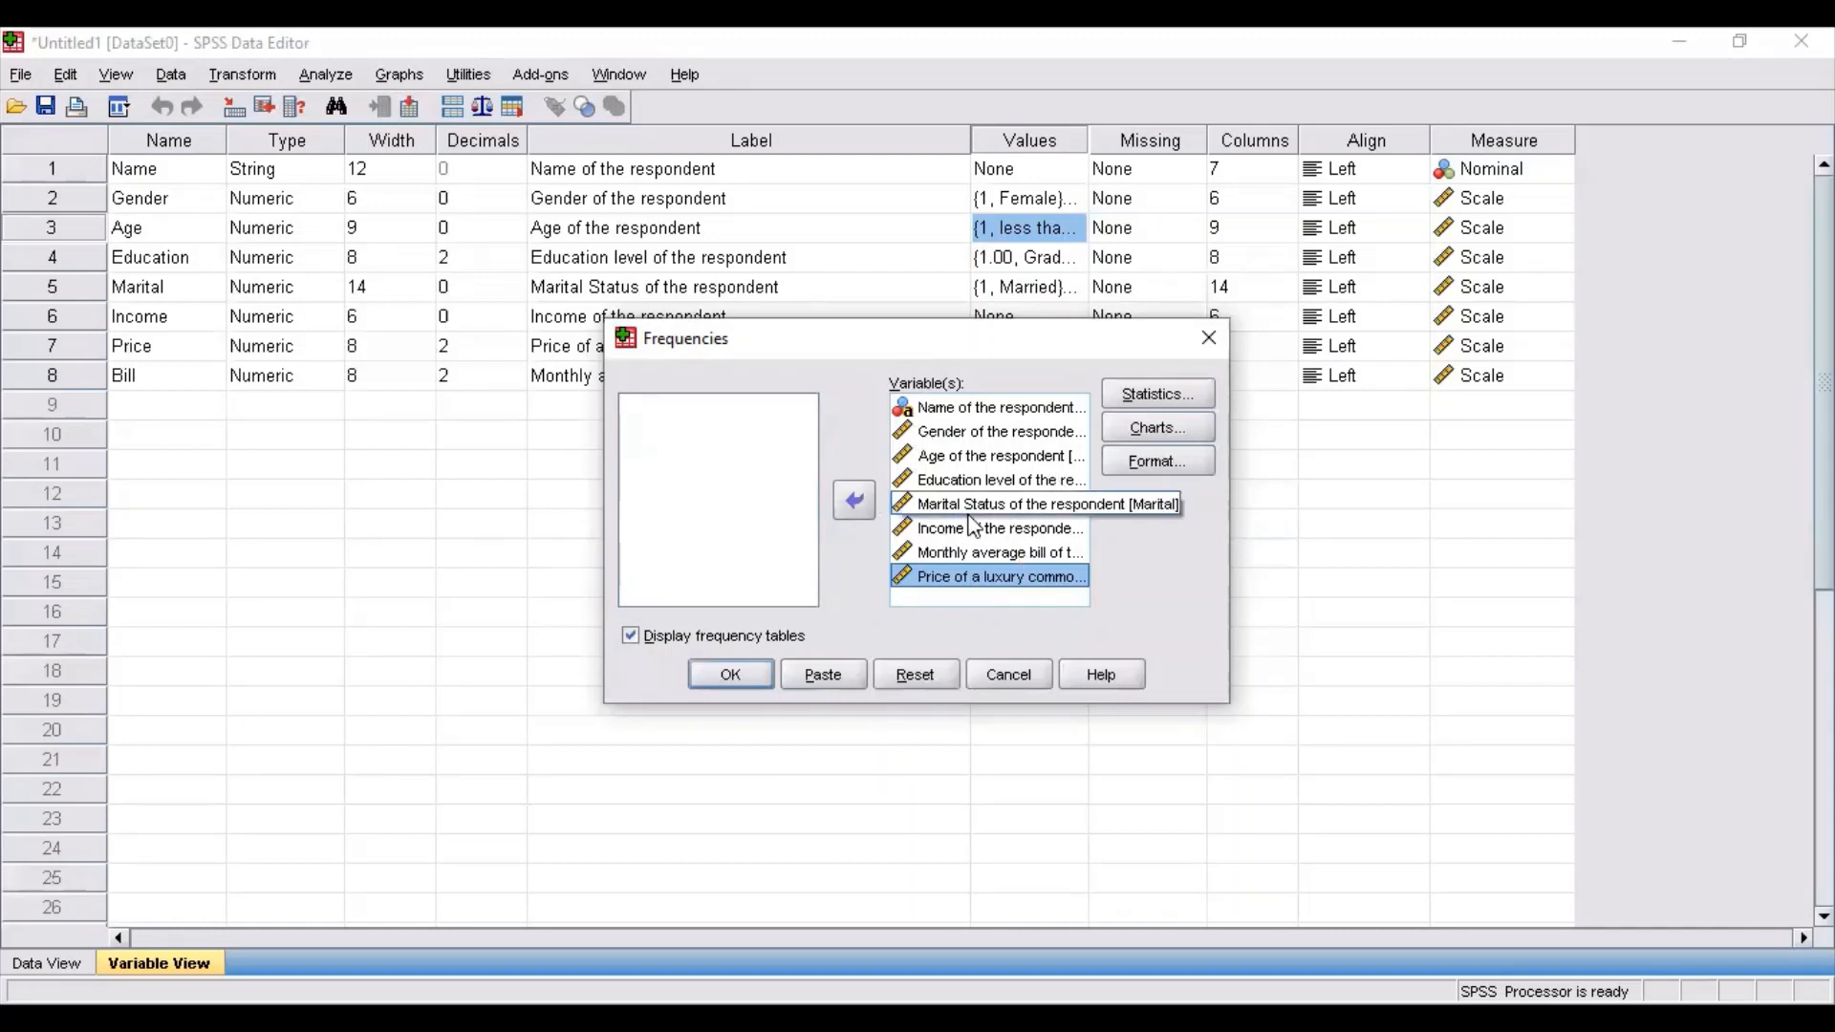
pyautogui.click(720, 678)
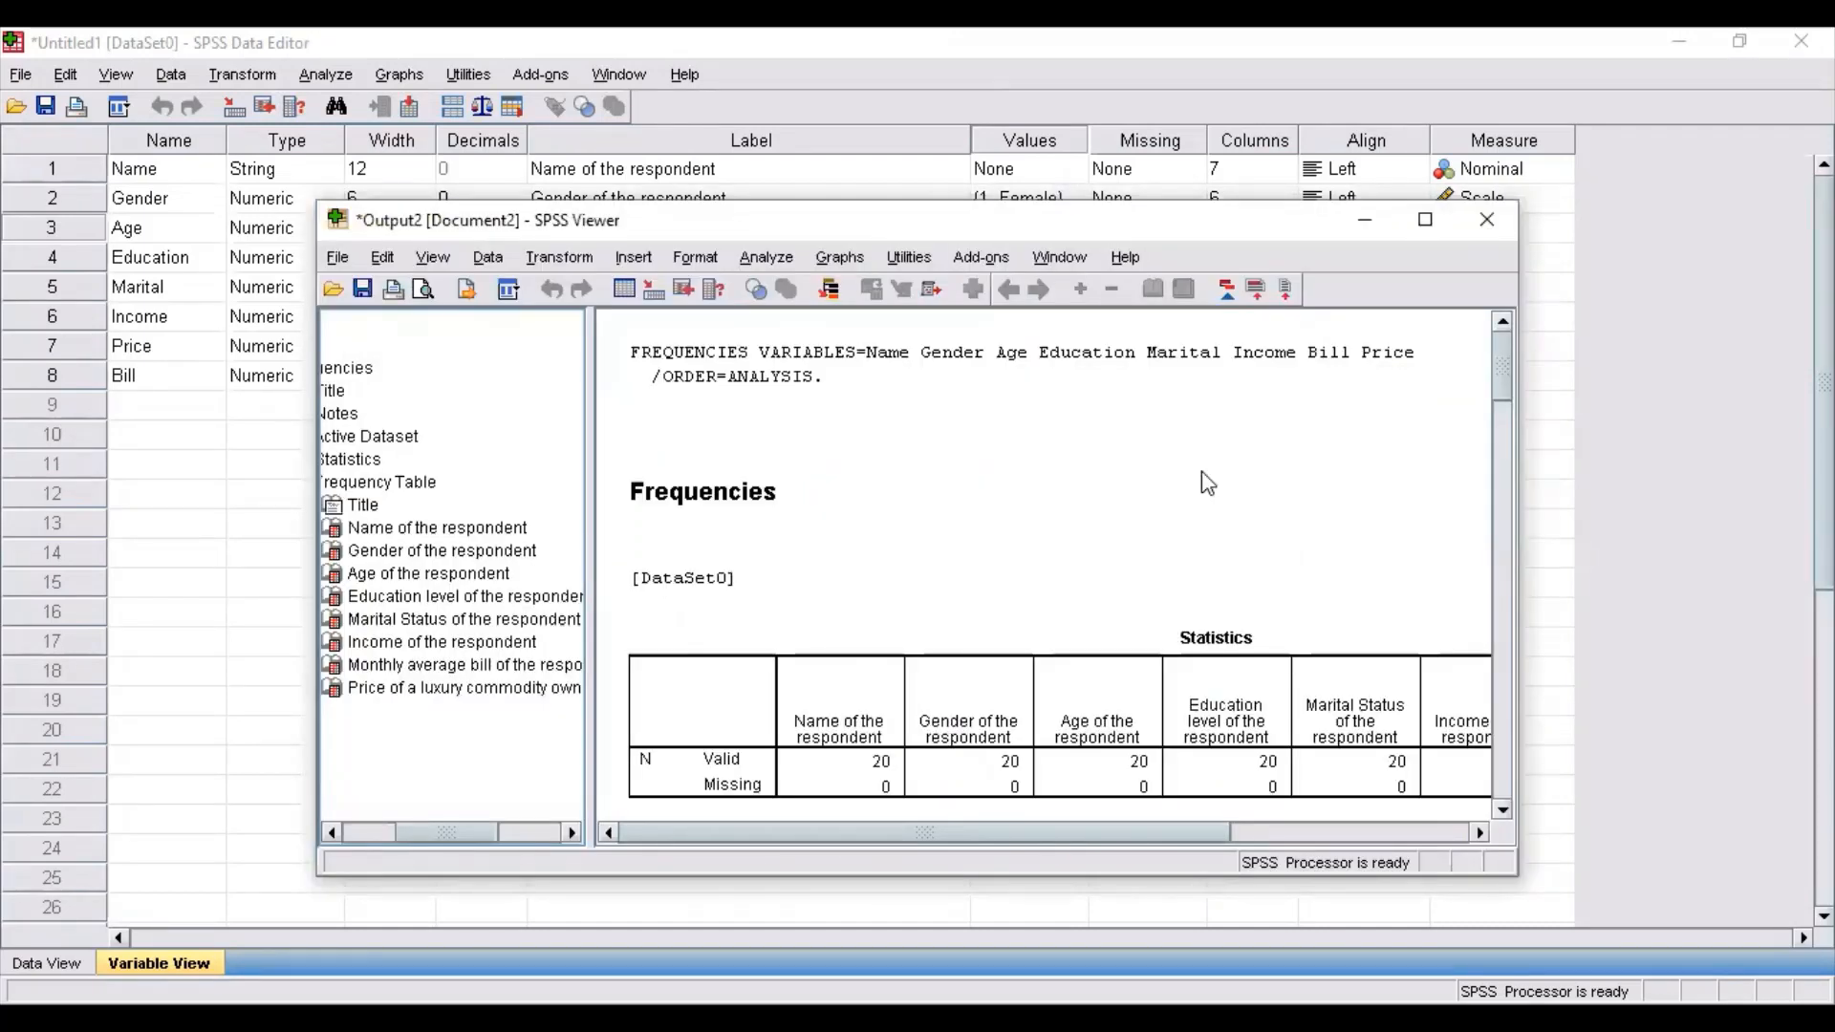
# Maximize the output window and examine the frequency tables for name, gender, age, education, marital status, income and monthly average bill.
pyautogui.click(1427, 219)
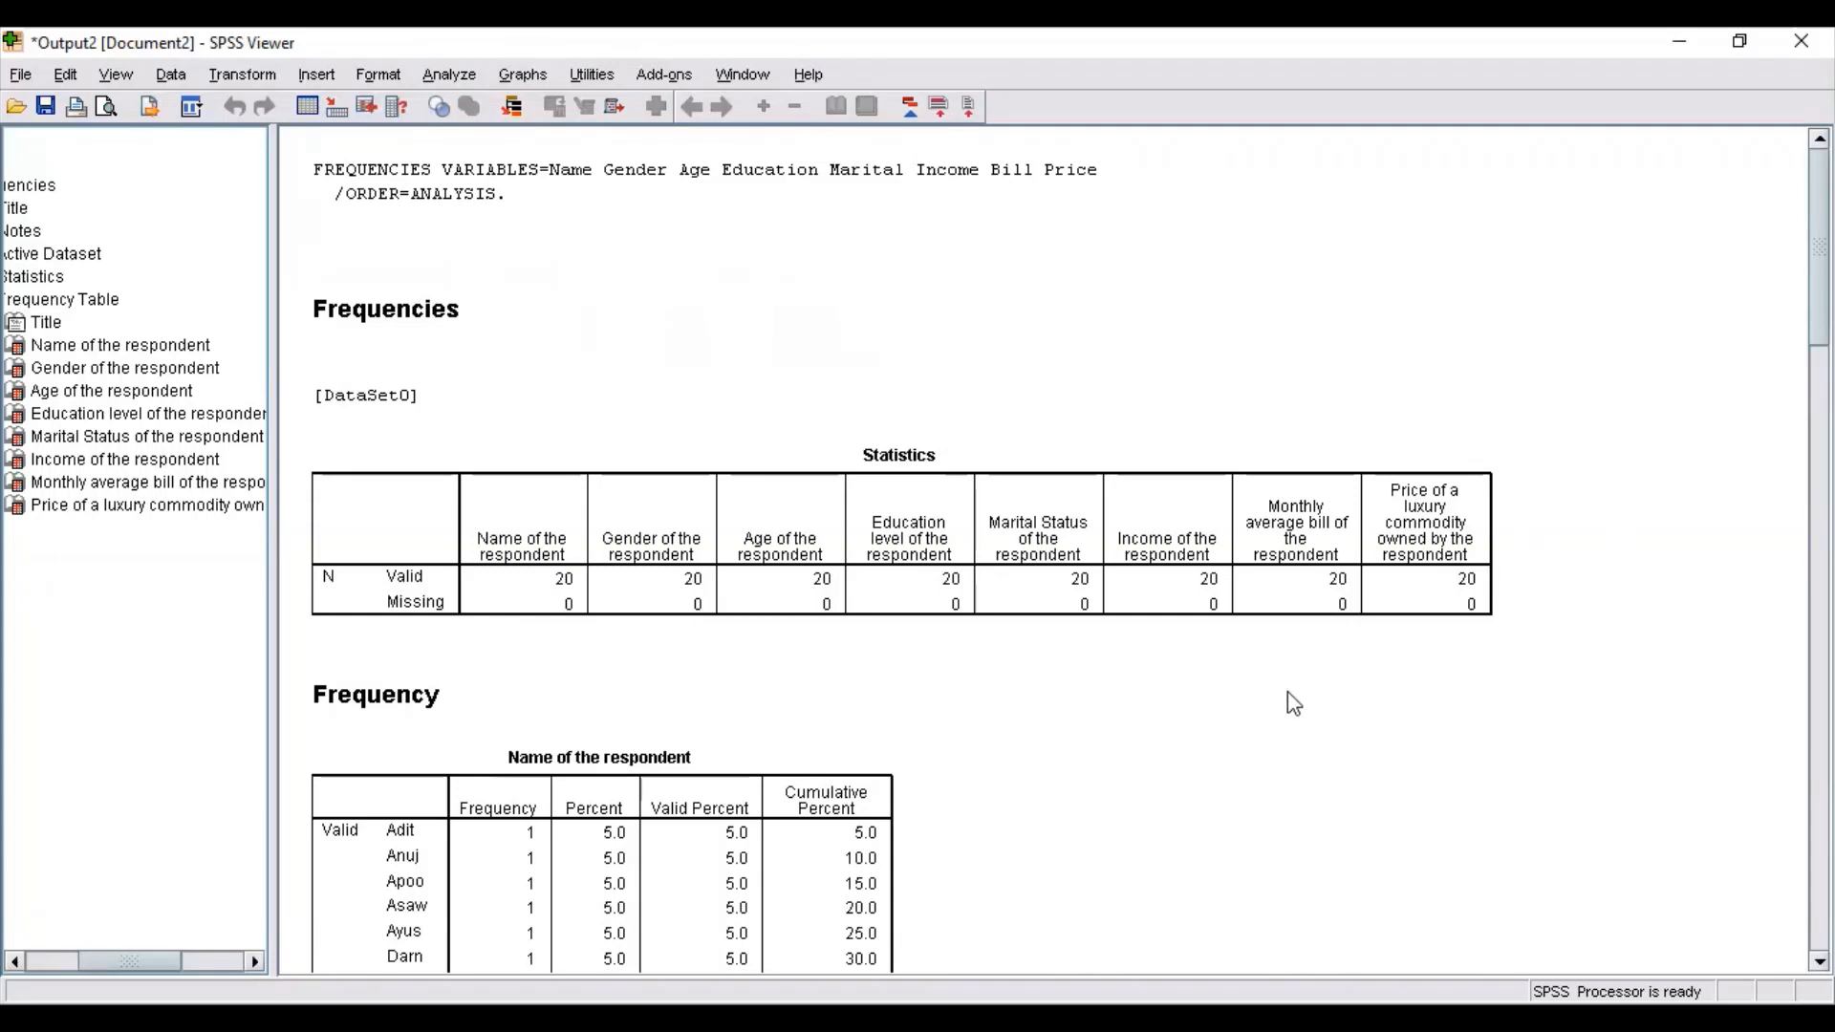
pyautogui.scroll(-15, 1293, 703)
pyautogui.press('Up')
pyautogui.press('Up')
pyautogui.press('Up')
pyautogui.press('Up')
pyautogui.press('Up')
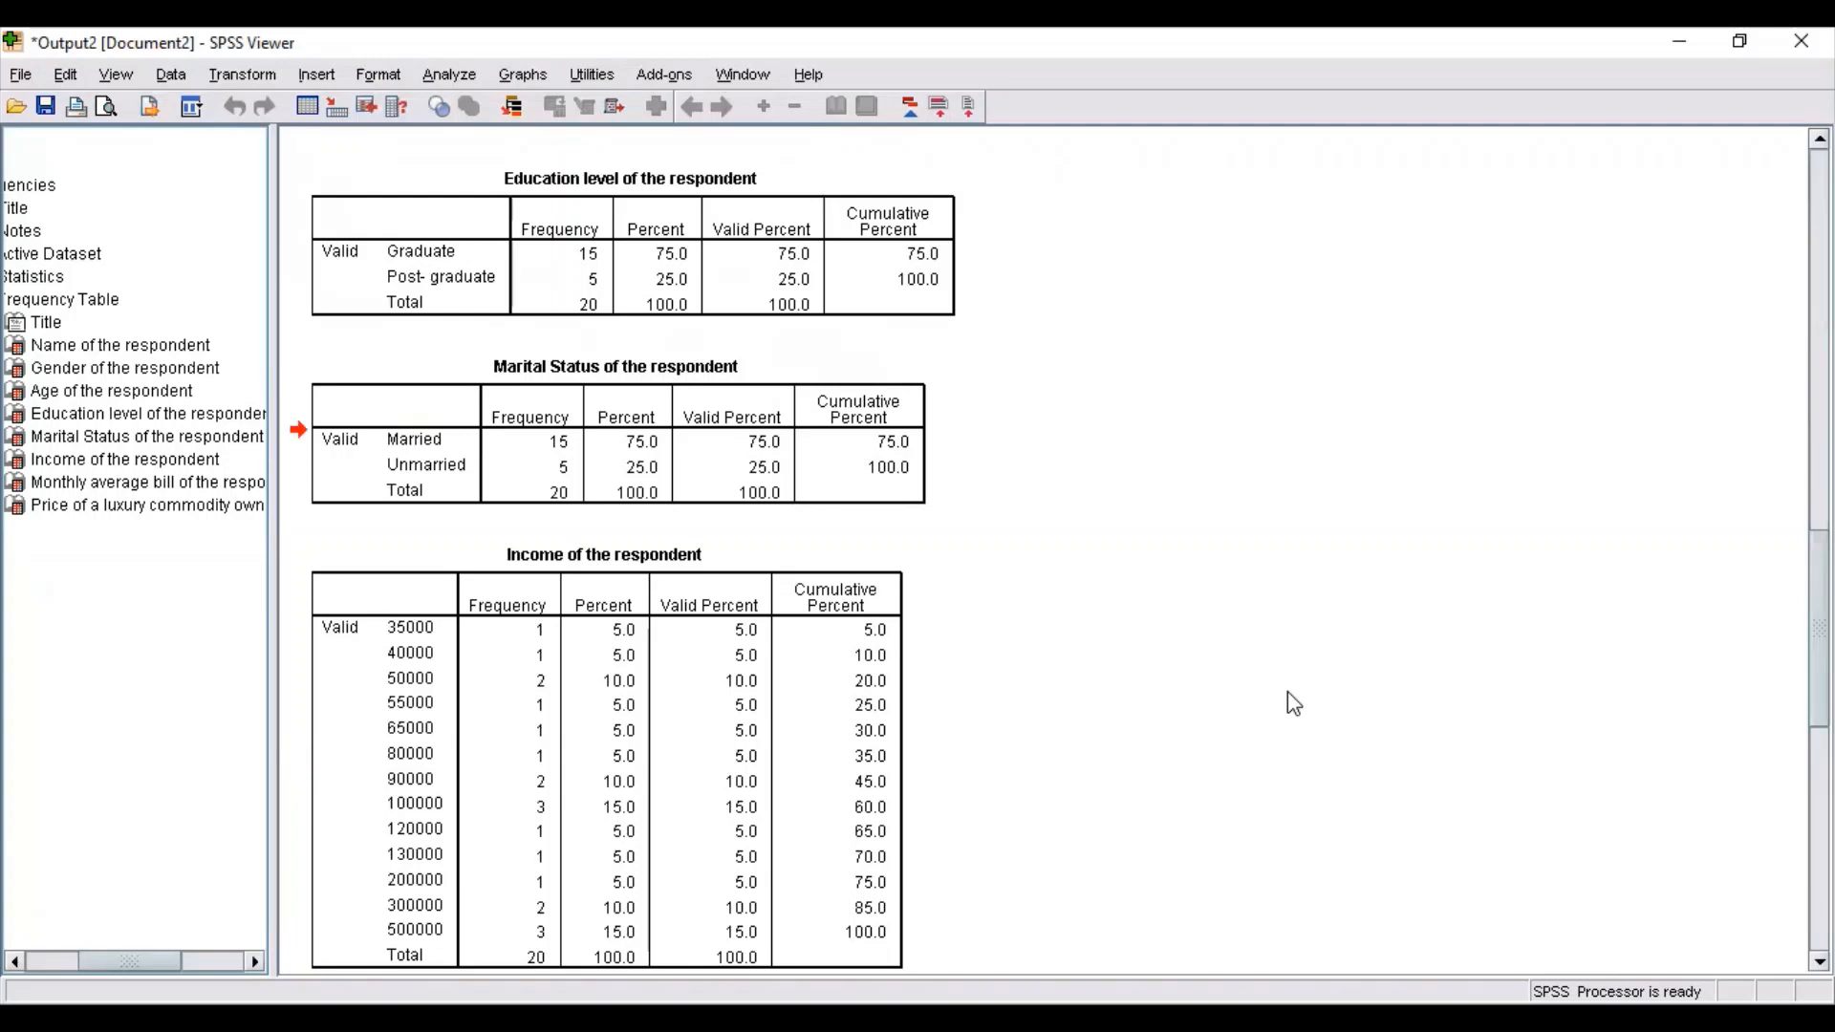
pyautogui.press('Up')
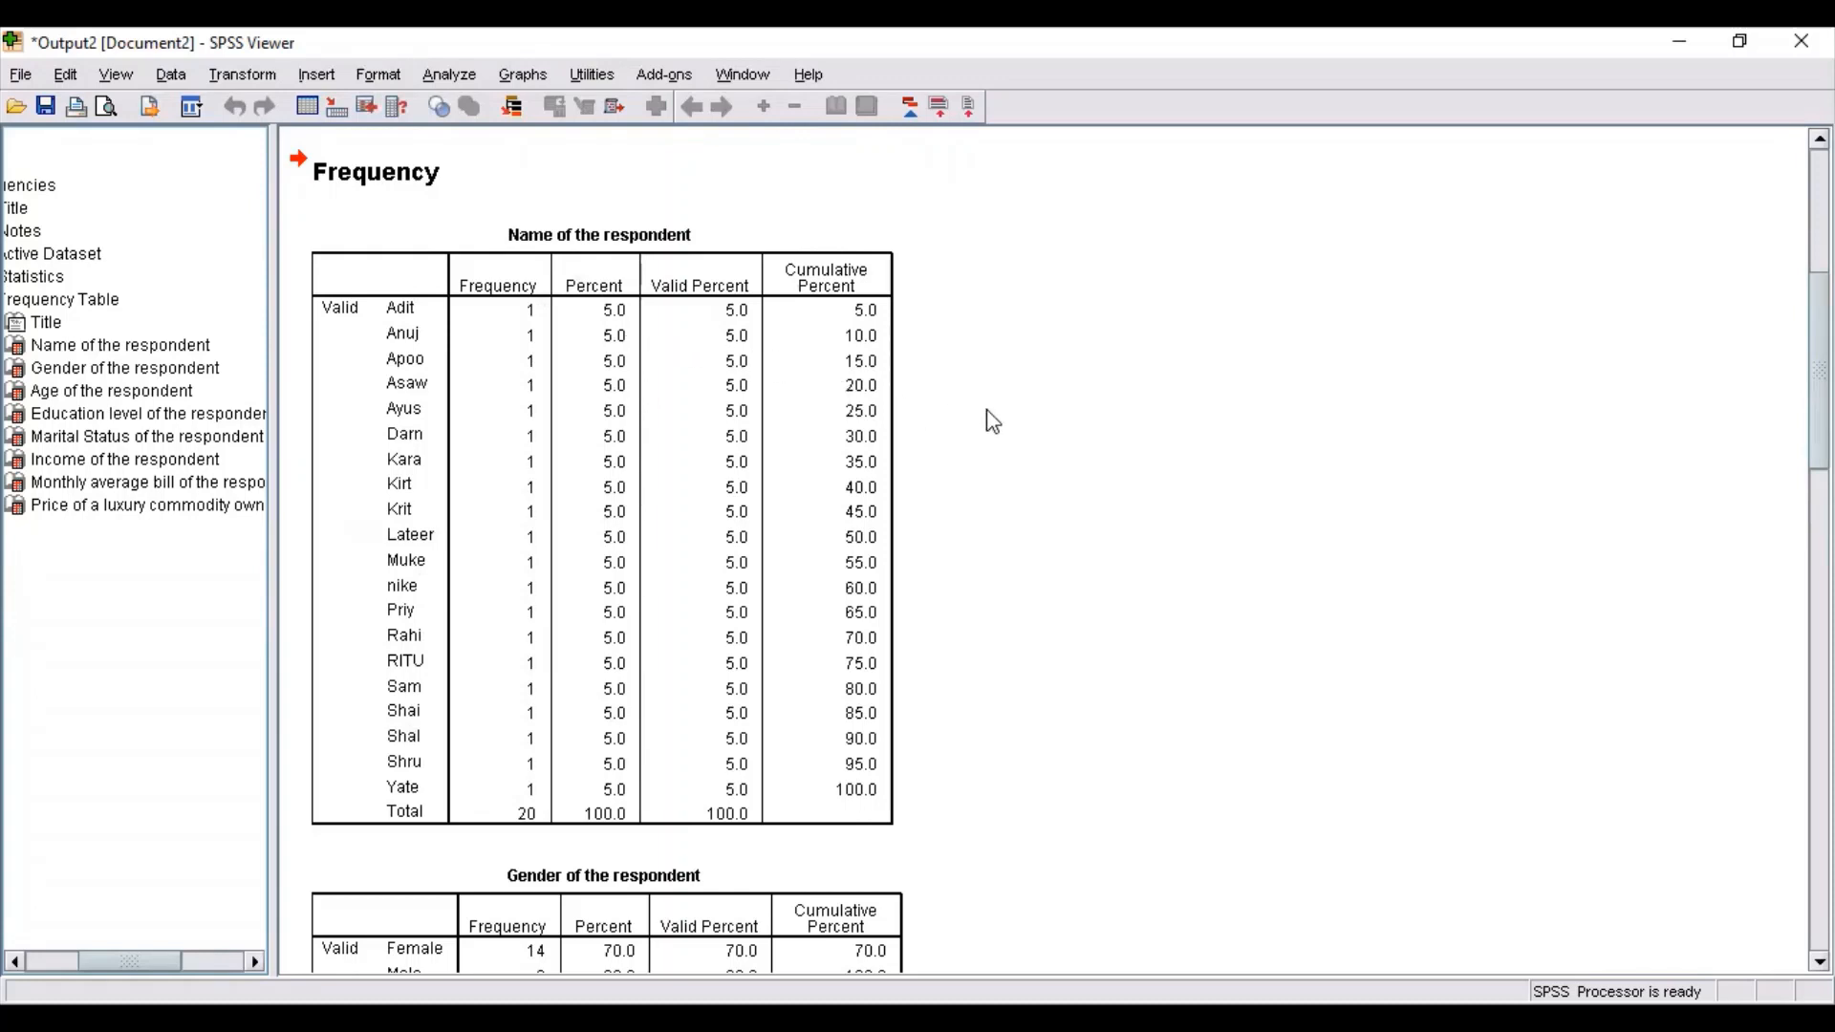
pyautogui.press('Down')
pyautogui.press('Down')
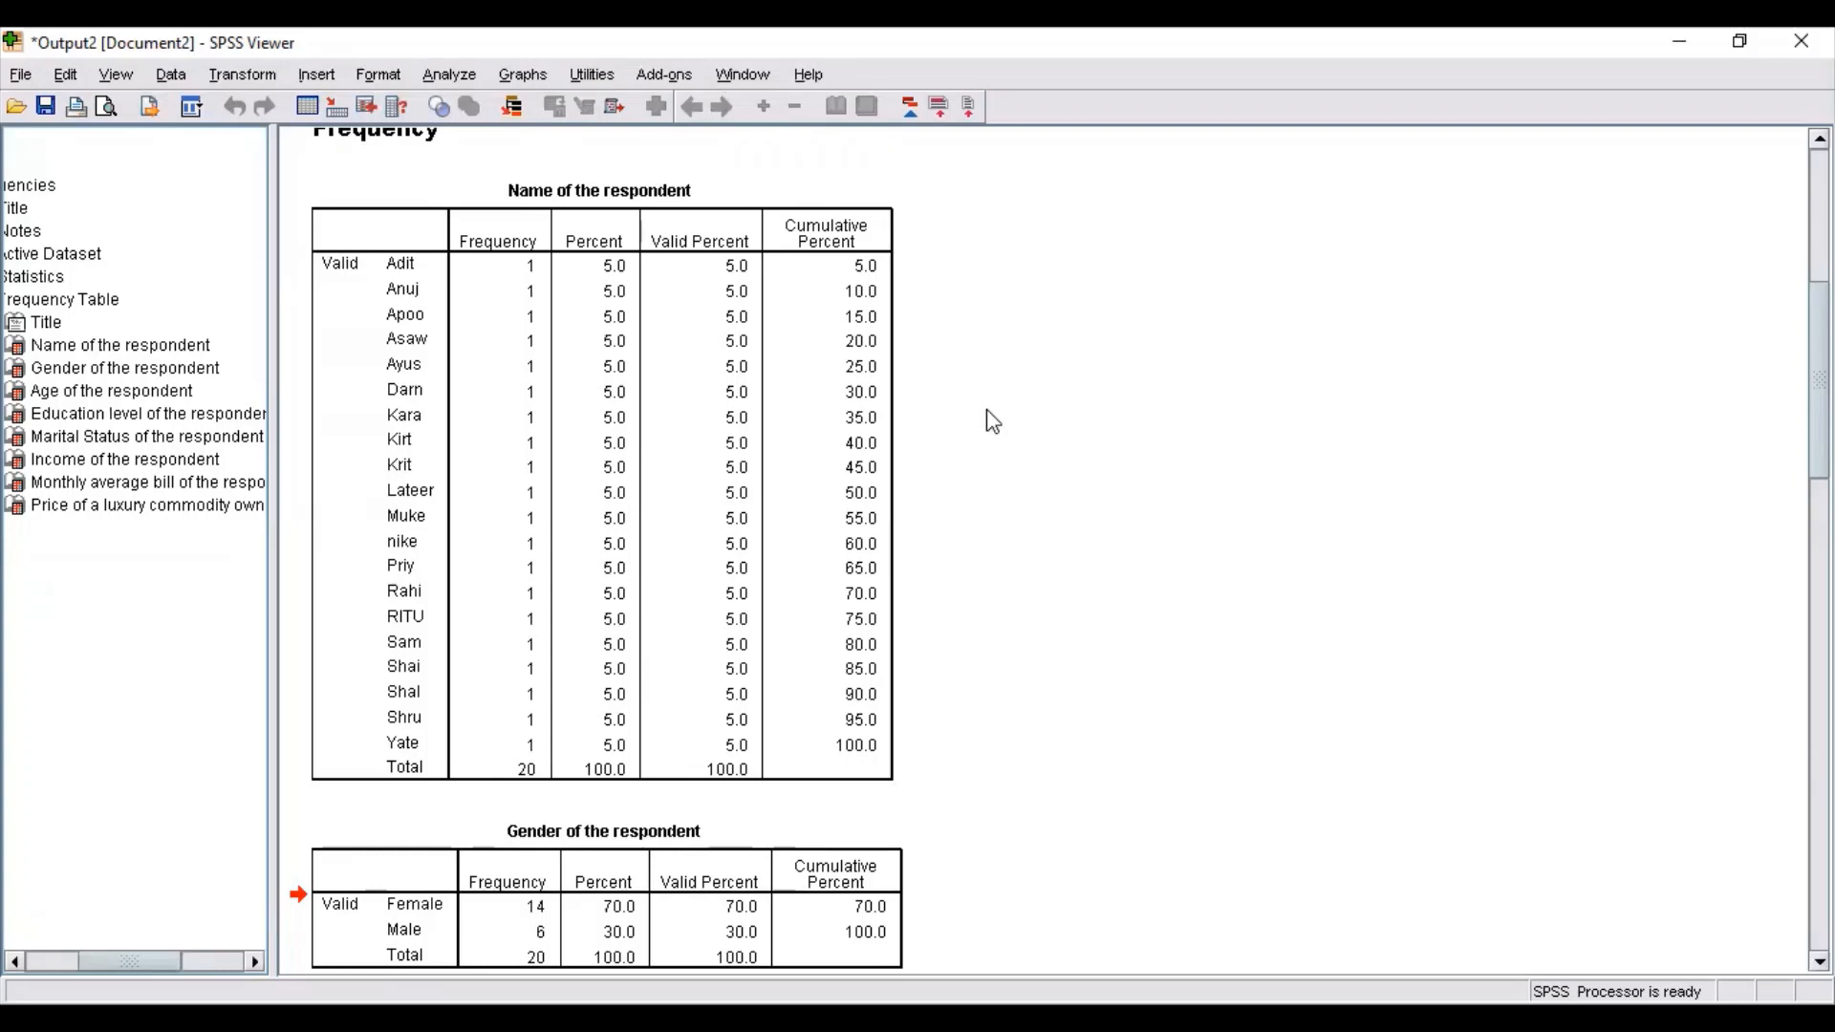
pyautogui.press('Down')
pyautogui.press('Down')
pyautogui.press('Down')
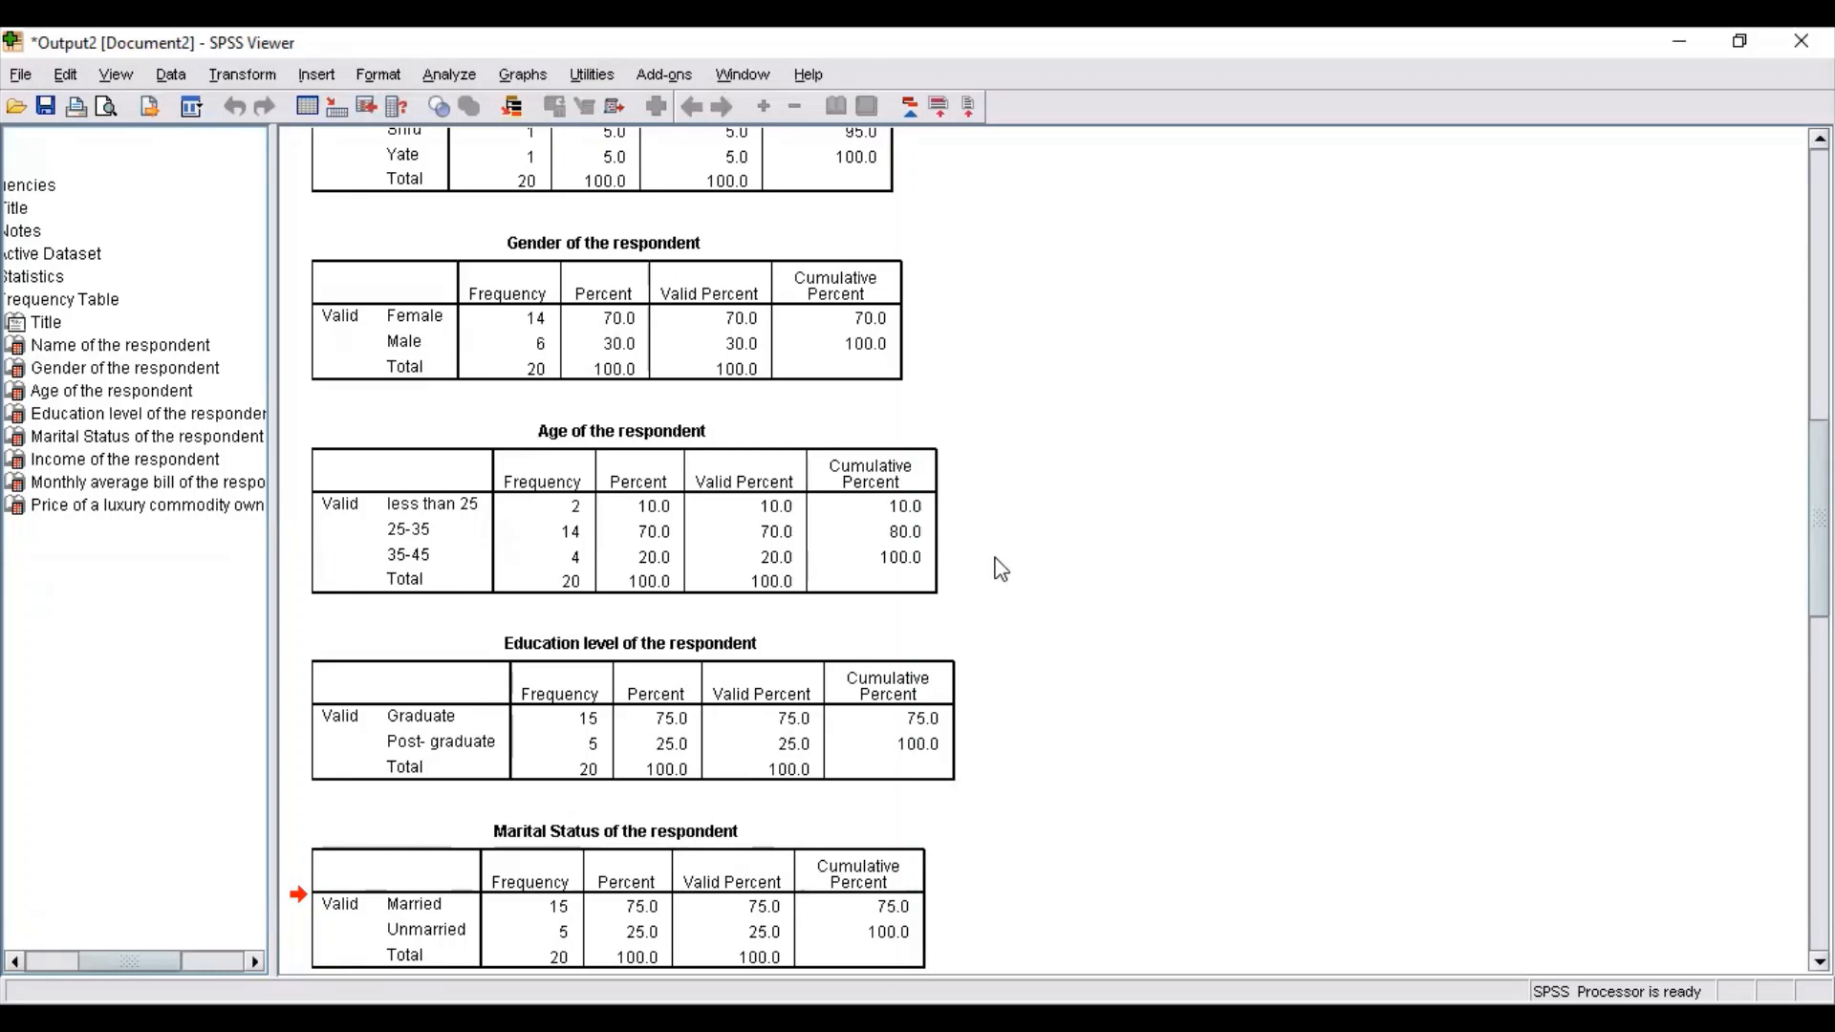
pyautogui.scroll(-5, 1000, 569)
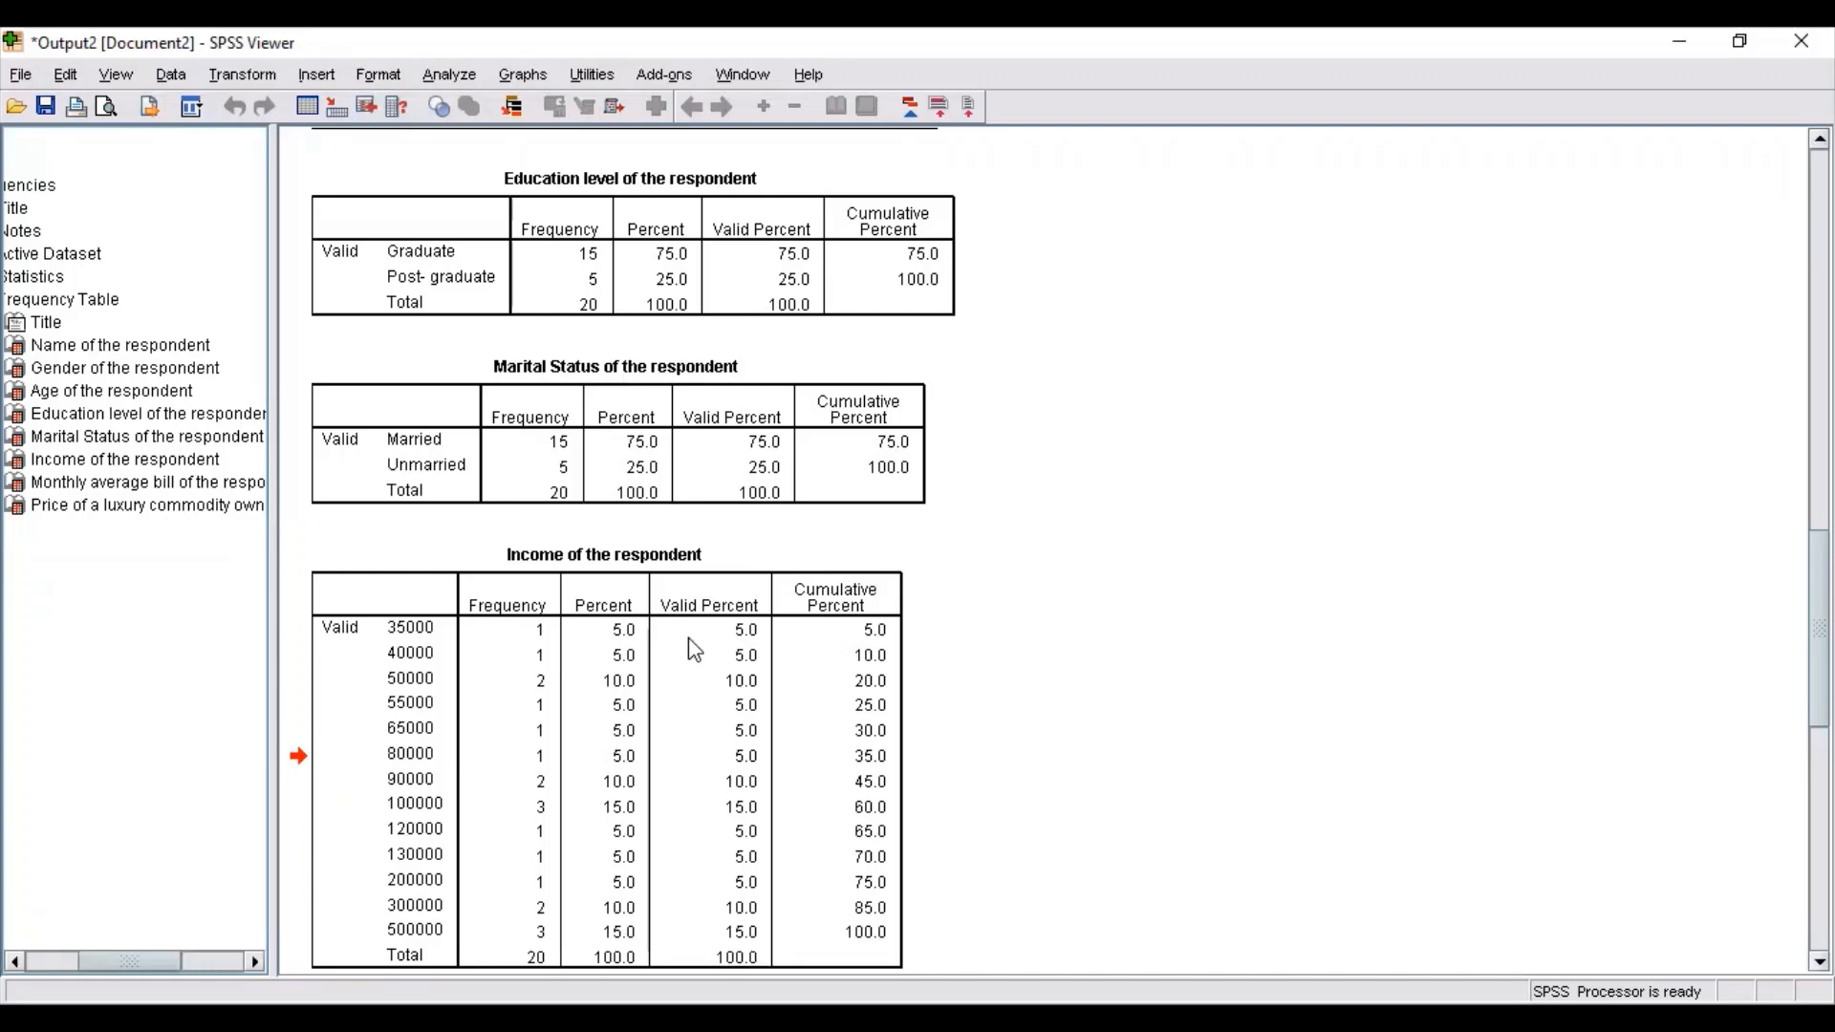
pyautogui.scroll(-3, 688, 638)
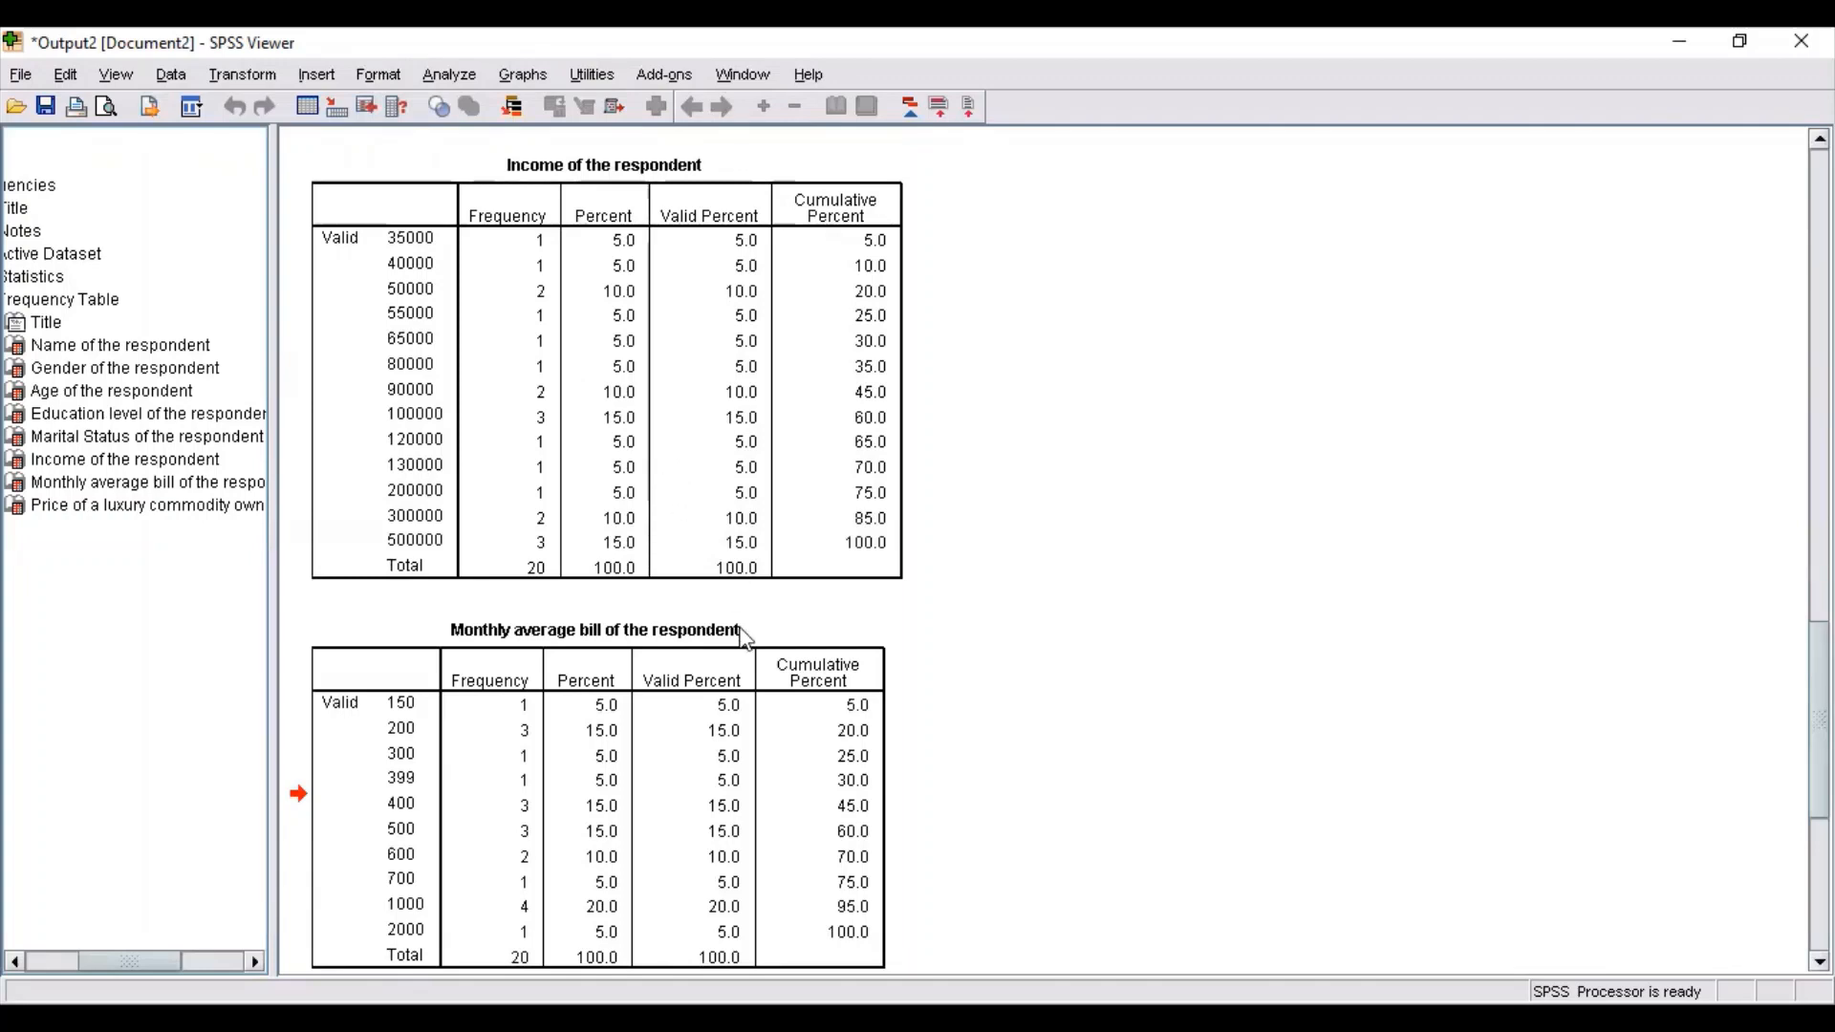
pyautogui.scroll(-5, 744, 635)
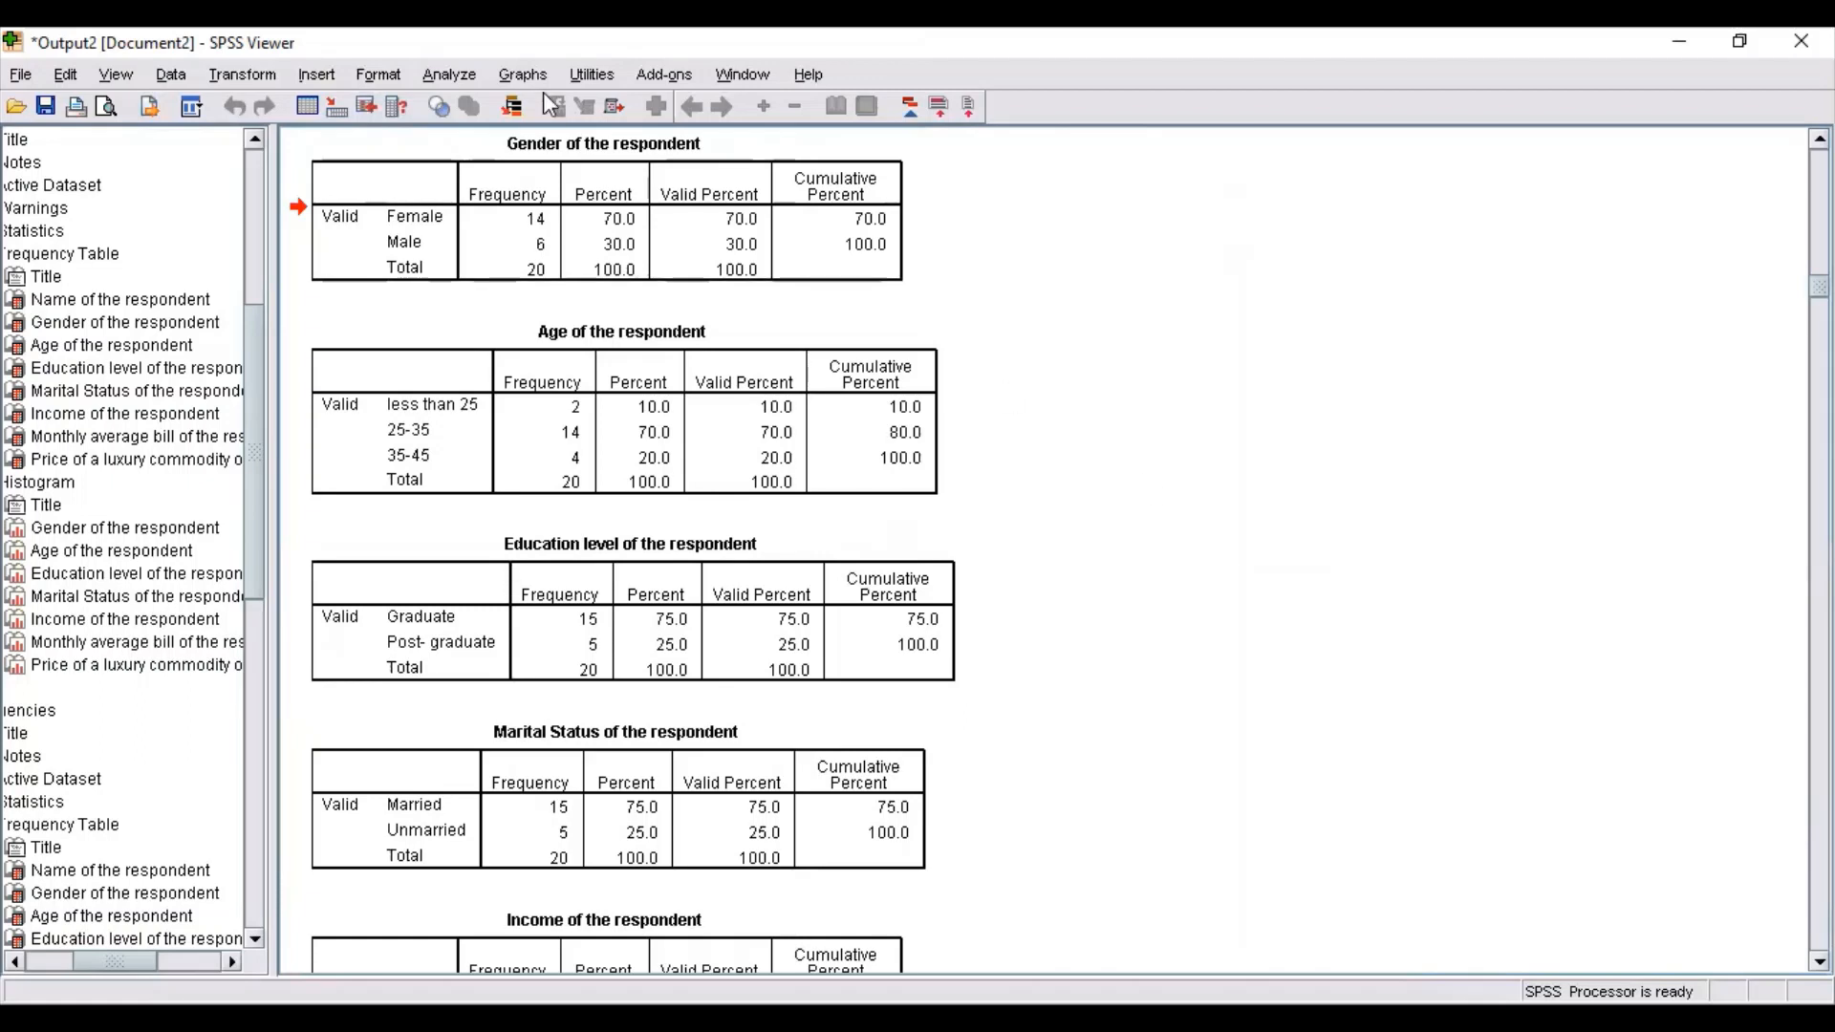
# Reopen the Frequencies analysis and remove name, education level, income and luxury commodity price from the analysed variables.
pyautogui.click(455, 84)
pyautogui.moveTo(504, 145)
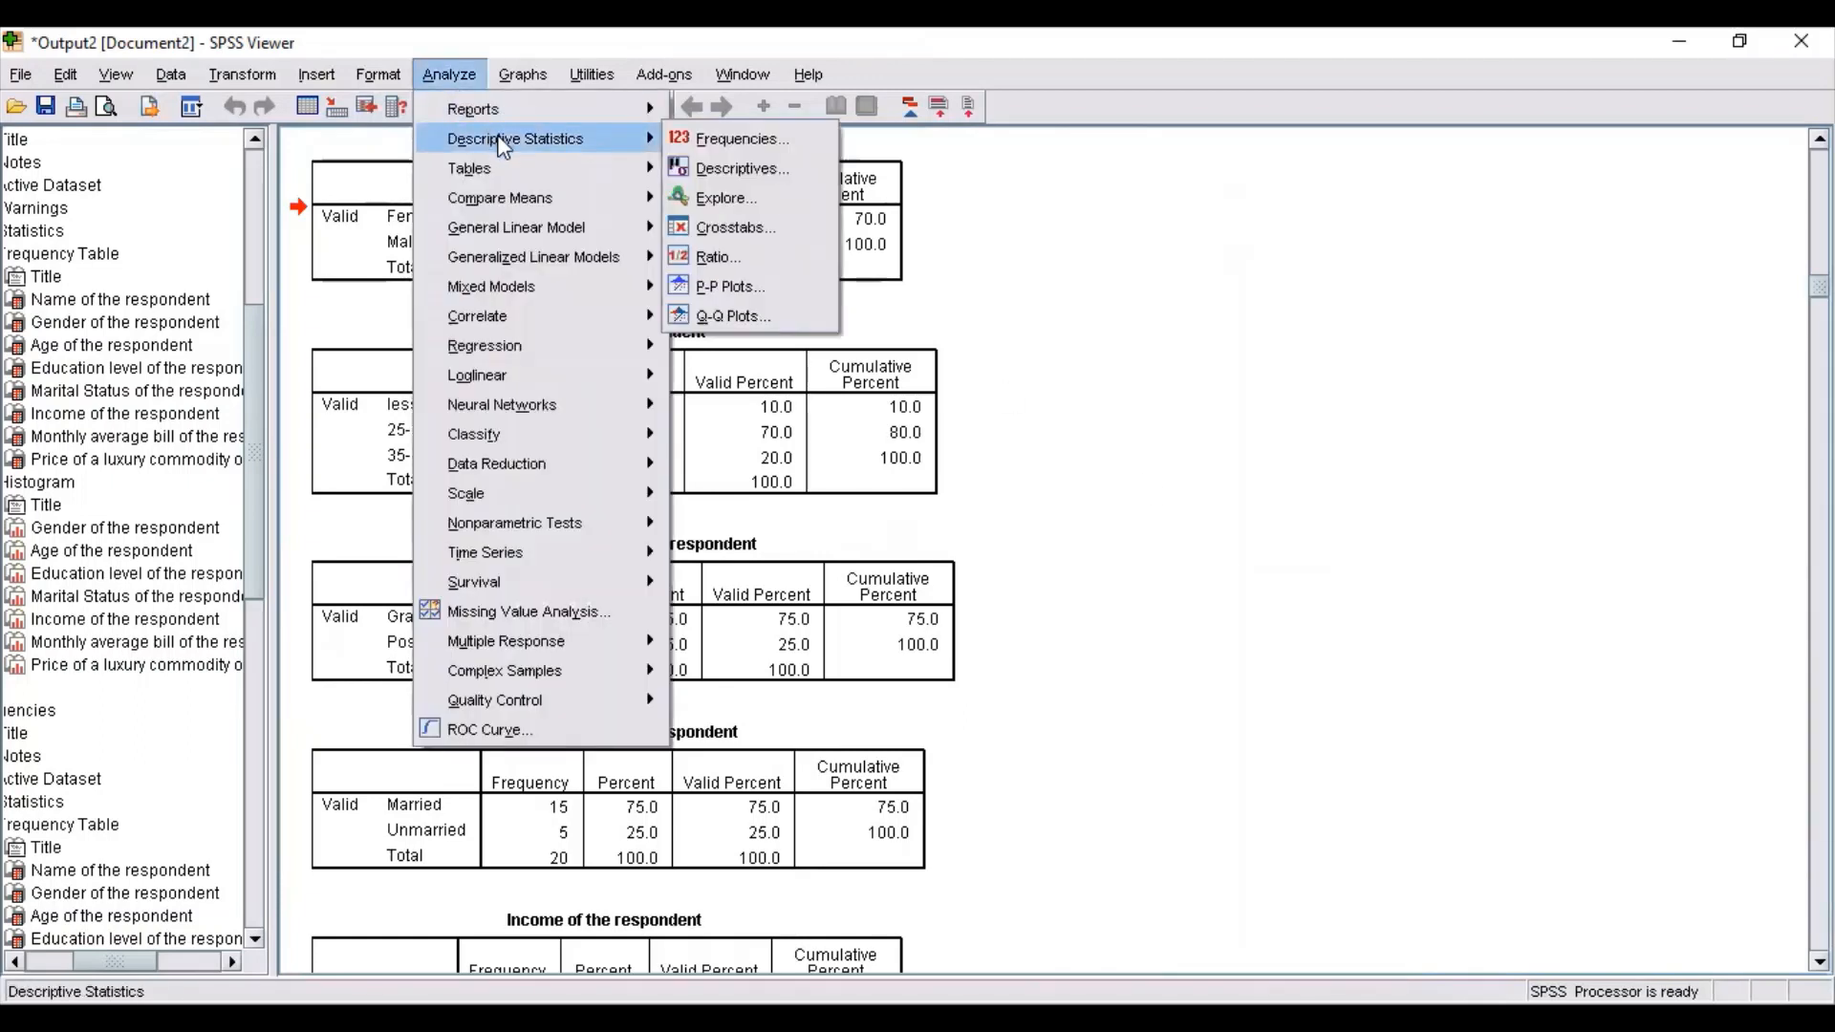
pyautogui.click(685, 144)
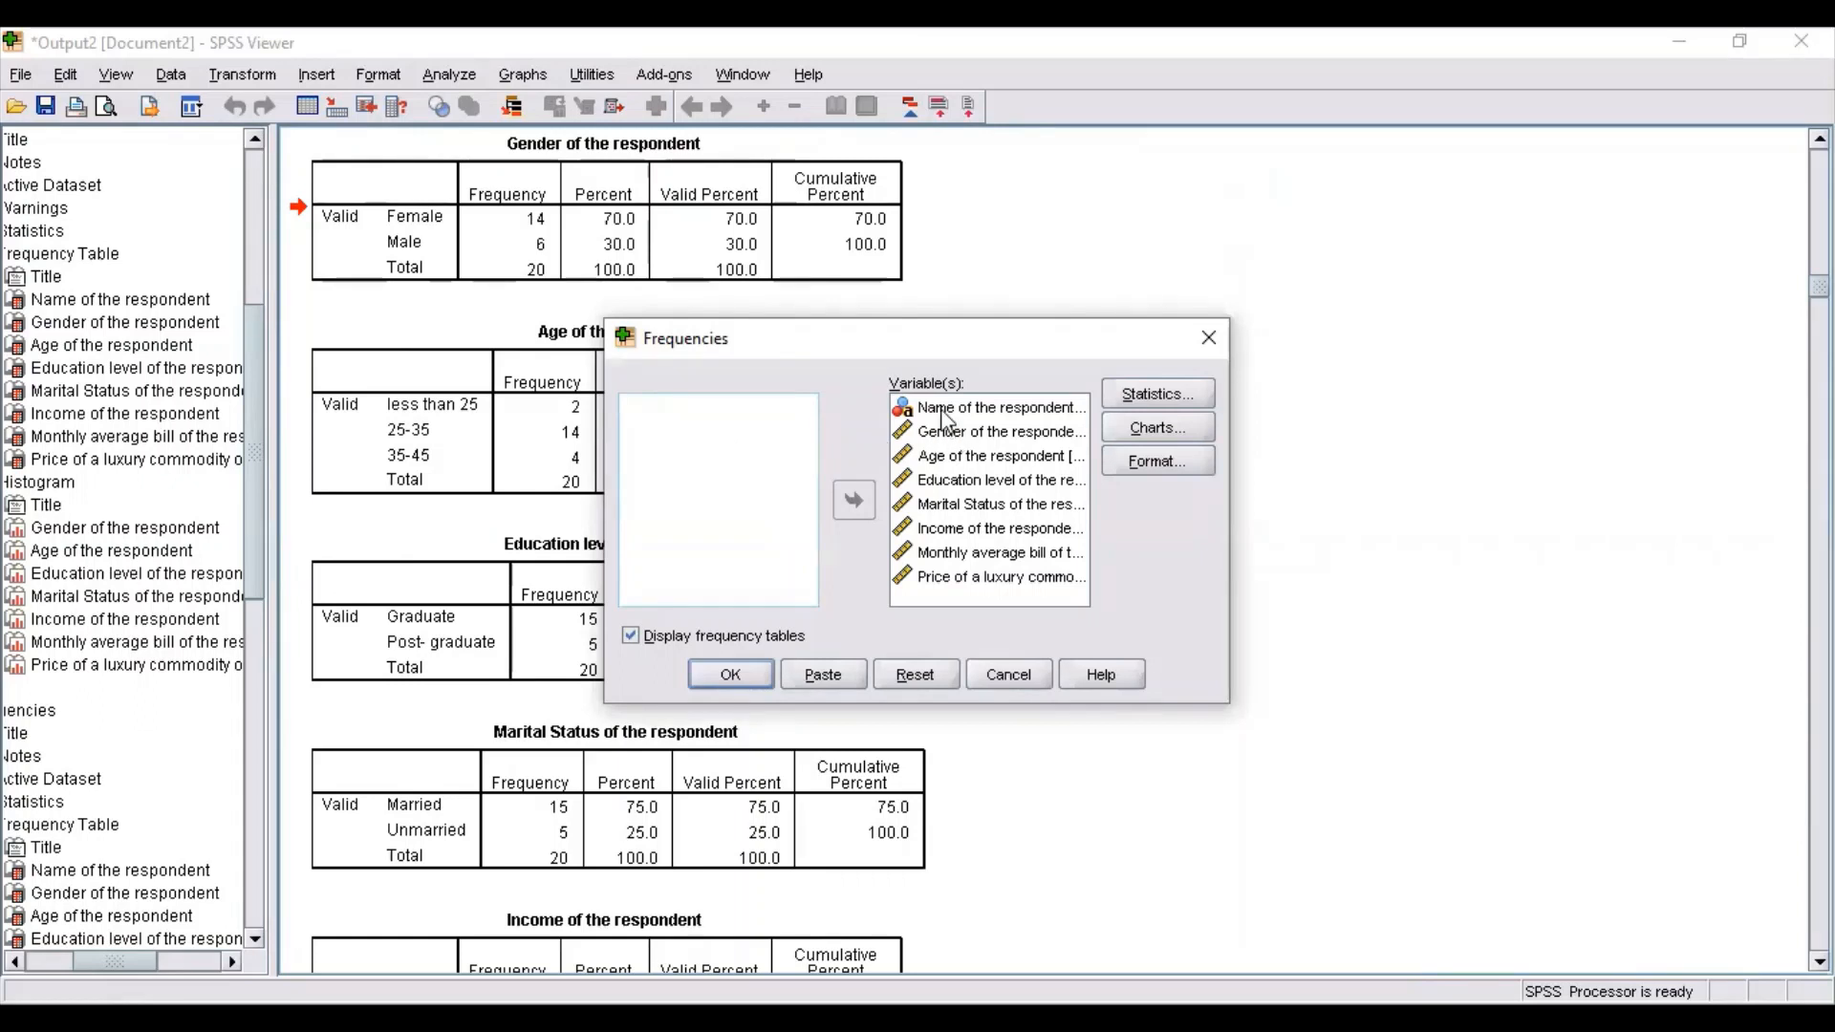
pyautogui.moveTo(946, 417); pyautogui.dragTo(726, 420)
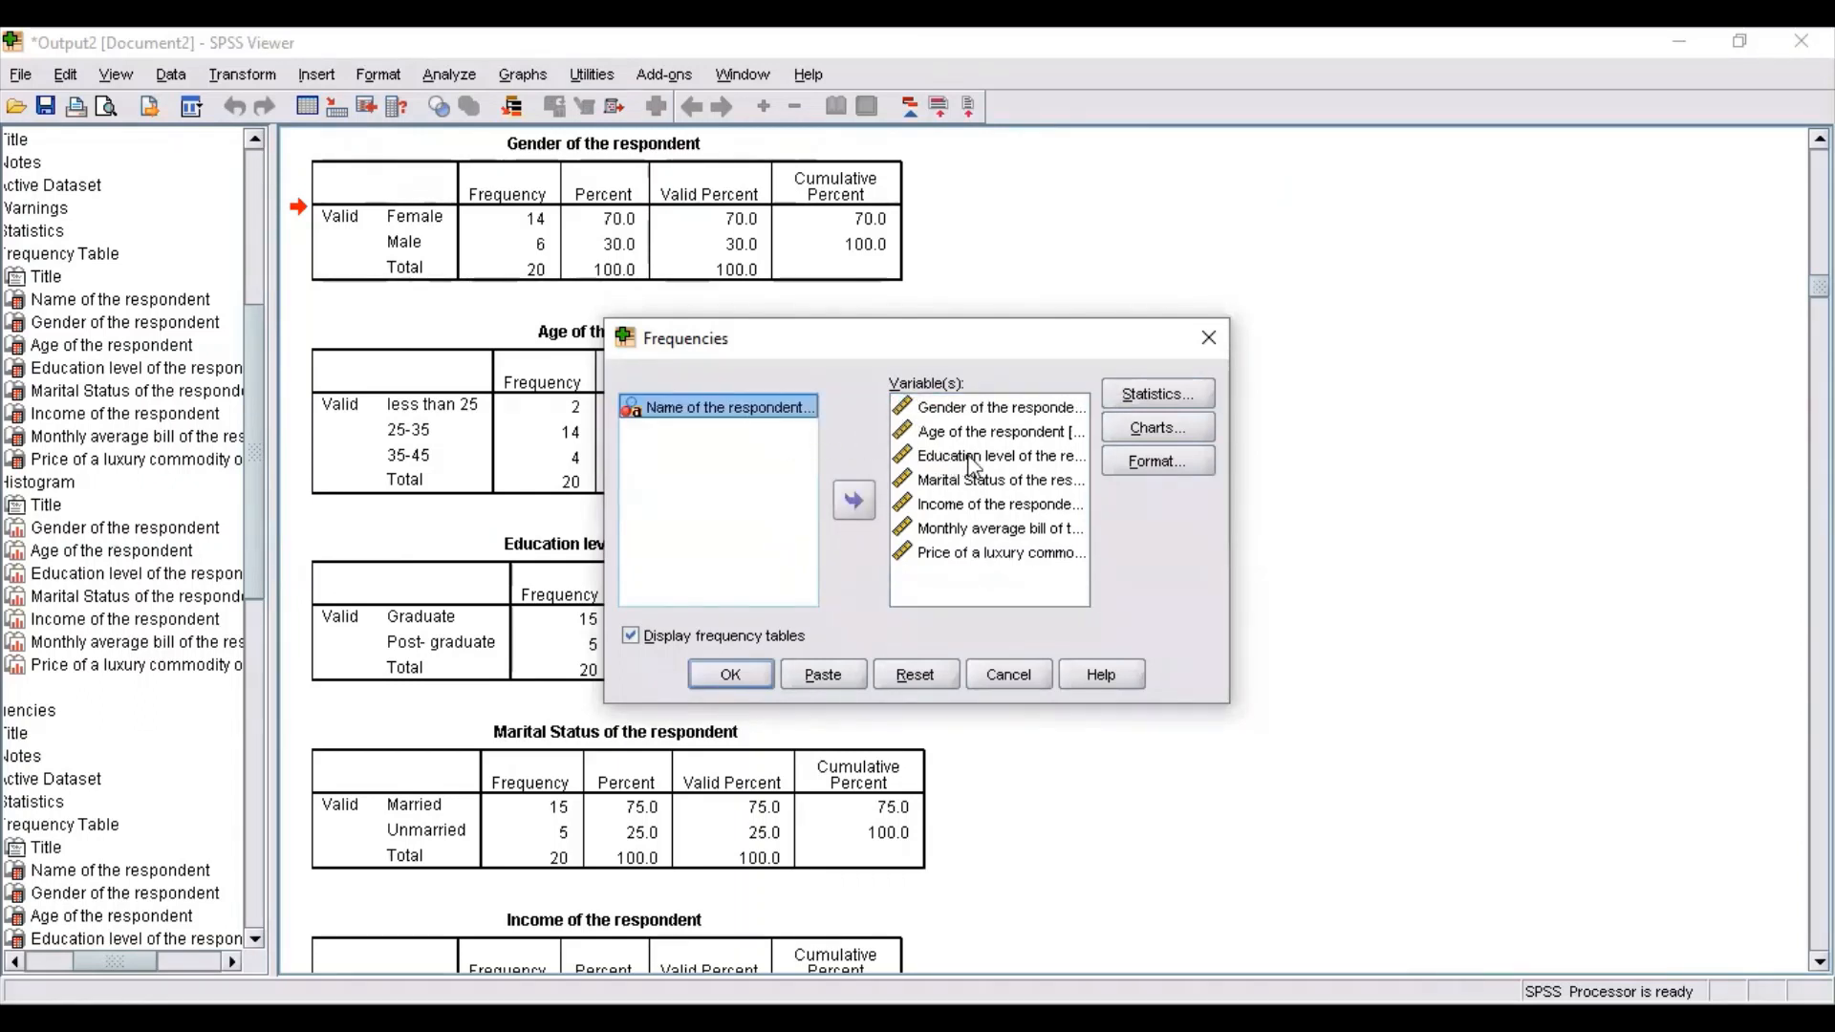
pyautogui.moveTo(967, 457); pyautogui.dragTo(730, 486)
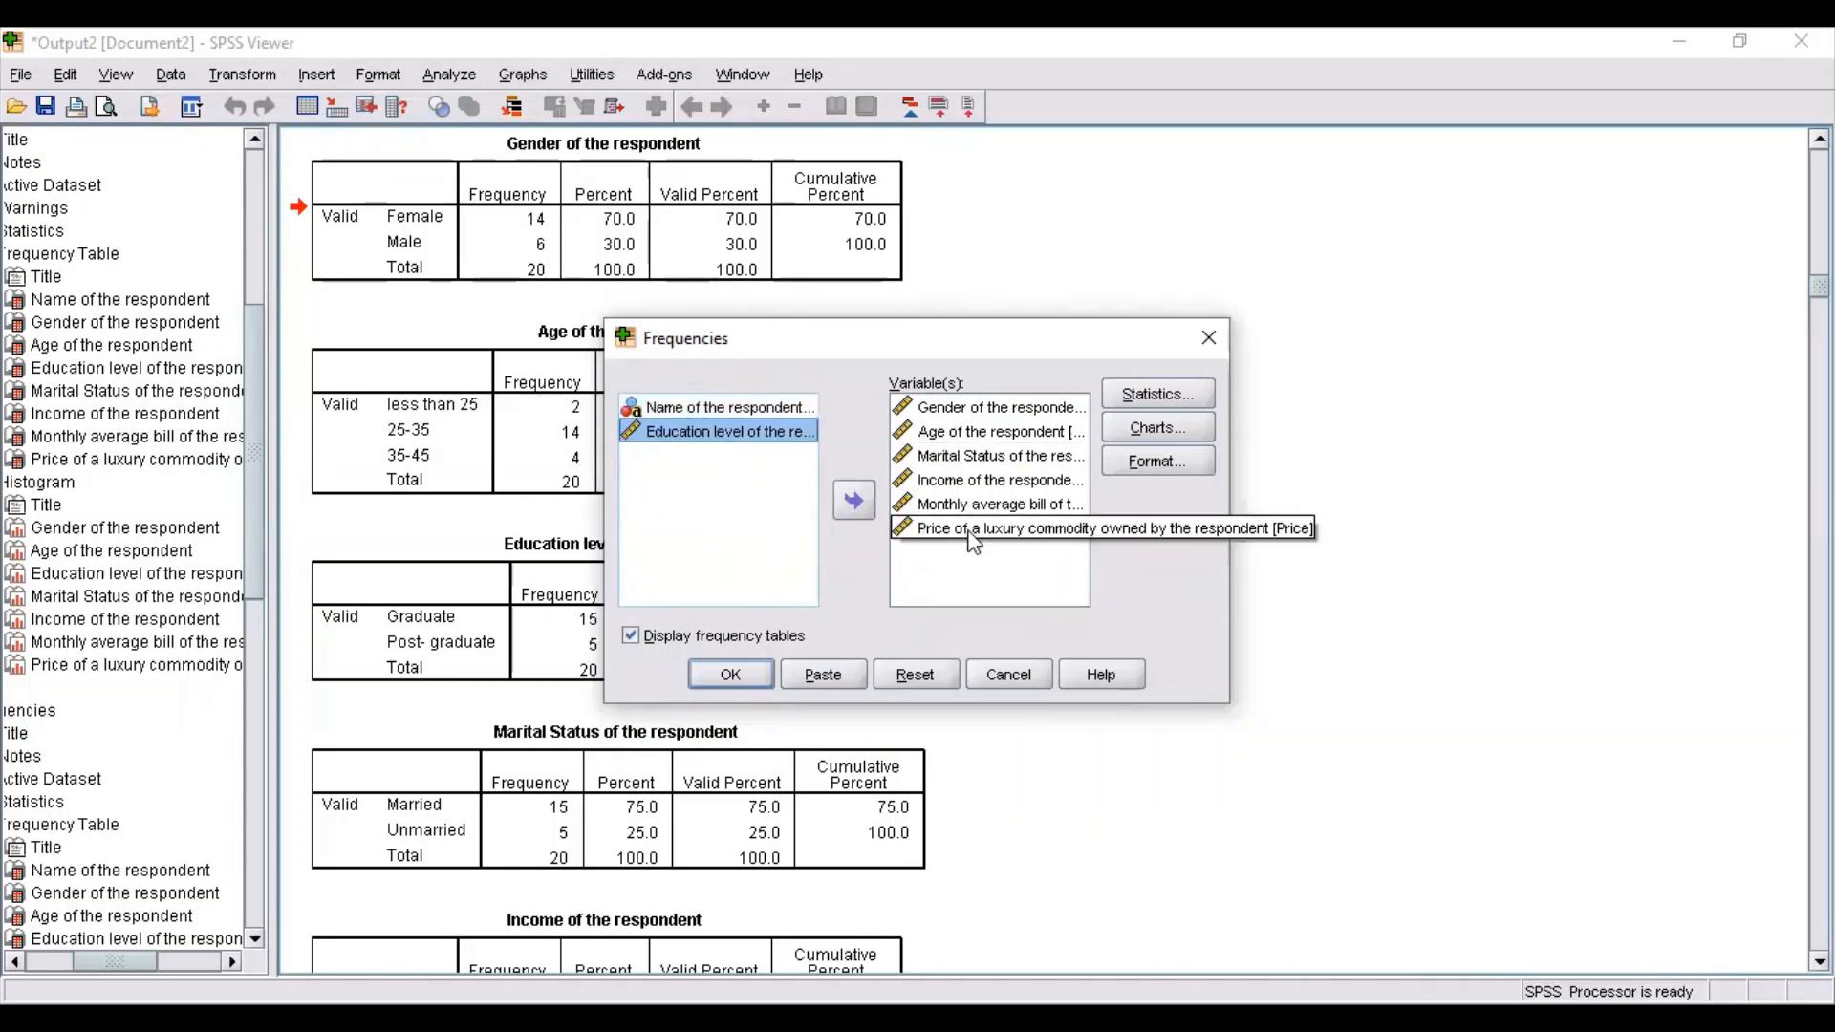
pyautogui.moveTo(982, 492); pyautogui.dragTo(749, 486)
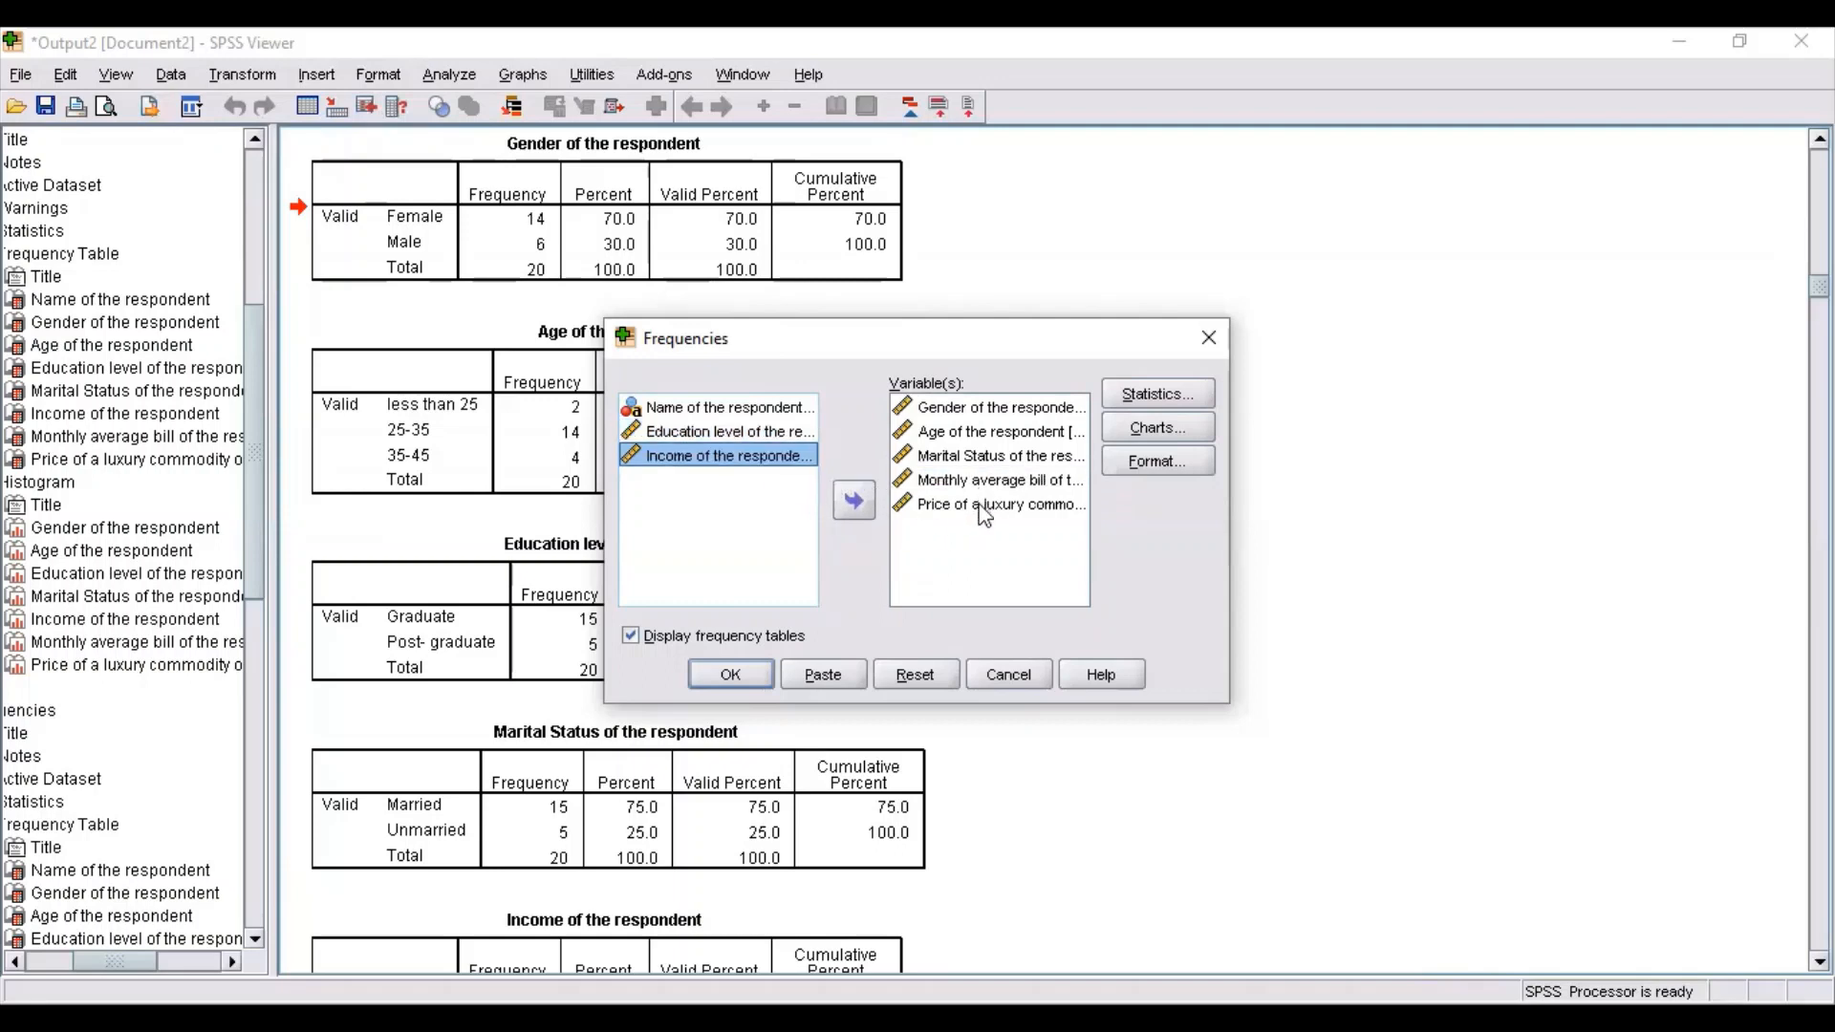
pyautogui.moveTo(985, 516); pyautogui.dragTo(729, 502)
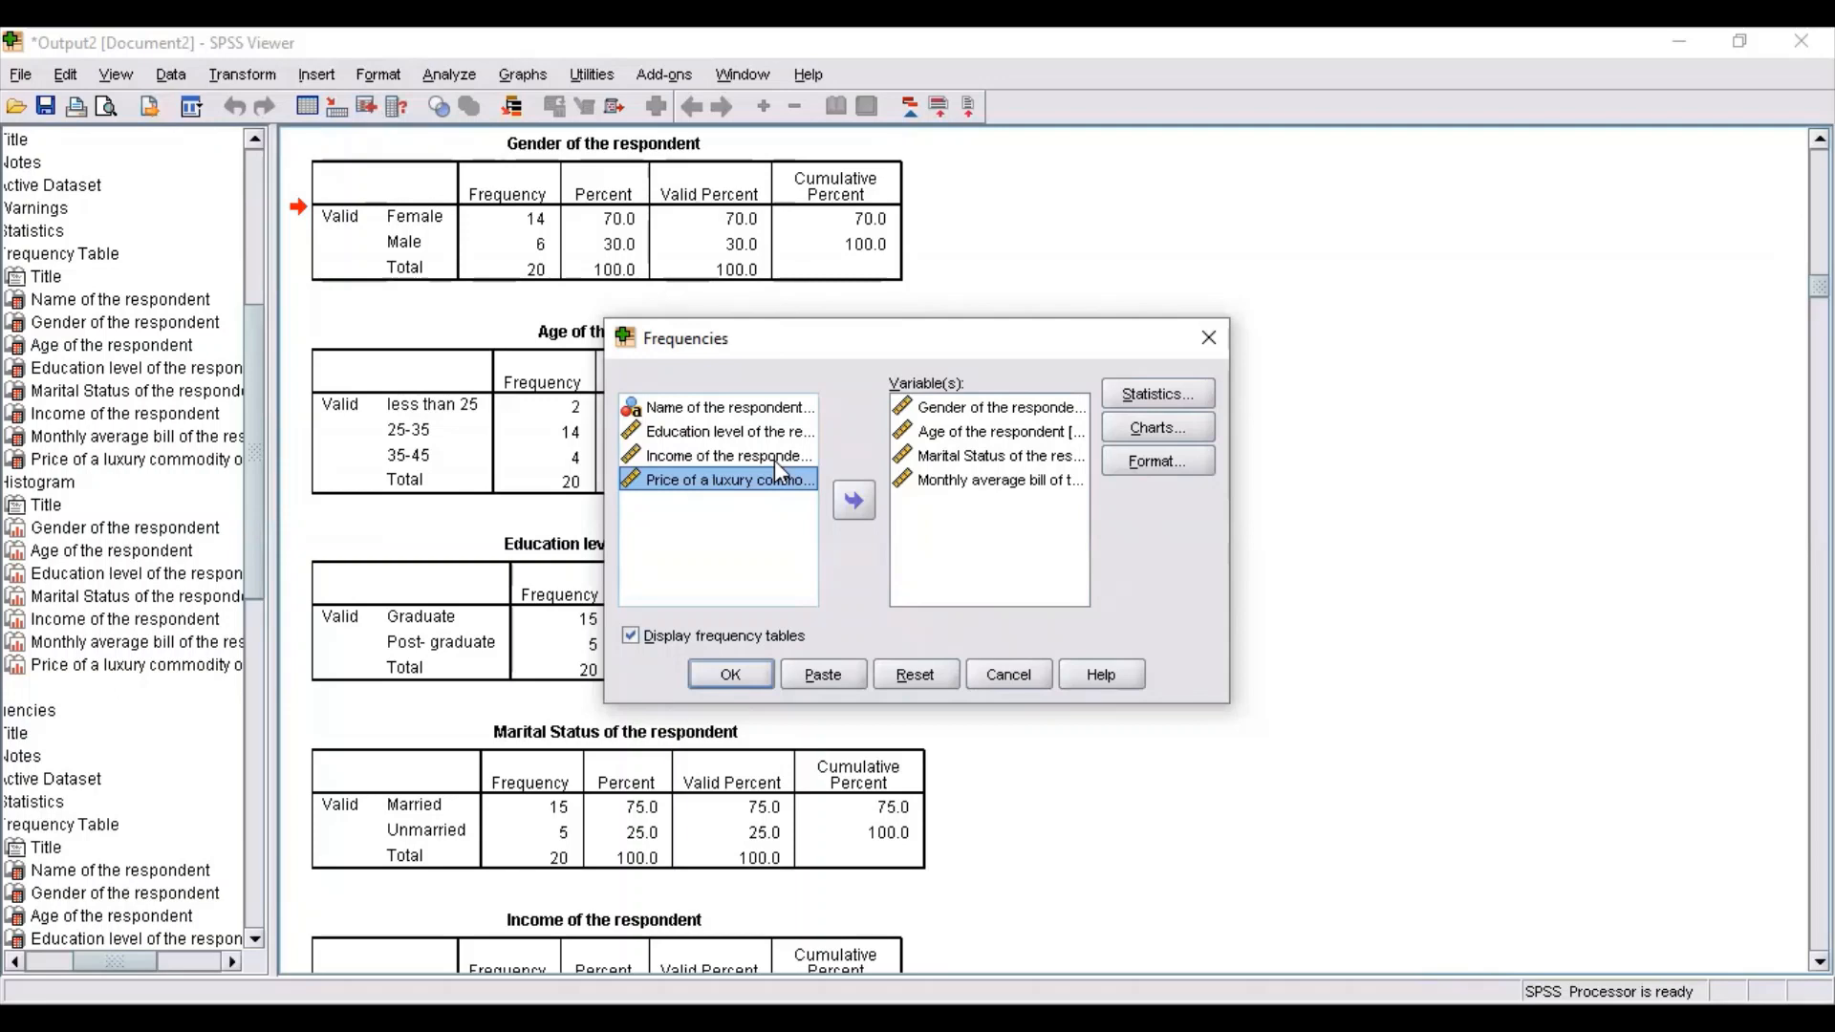
# Set the charts to pie charts with percentages as chart values, run the Frequencies analysis and view the pie charts.
pyautogui.click(1147, 436)
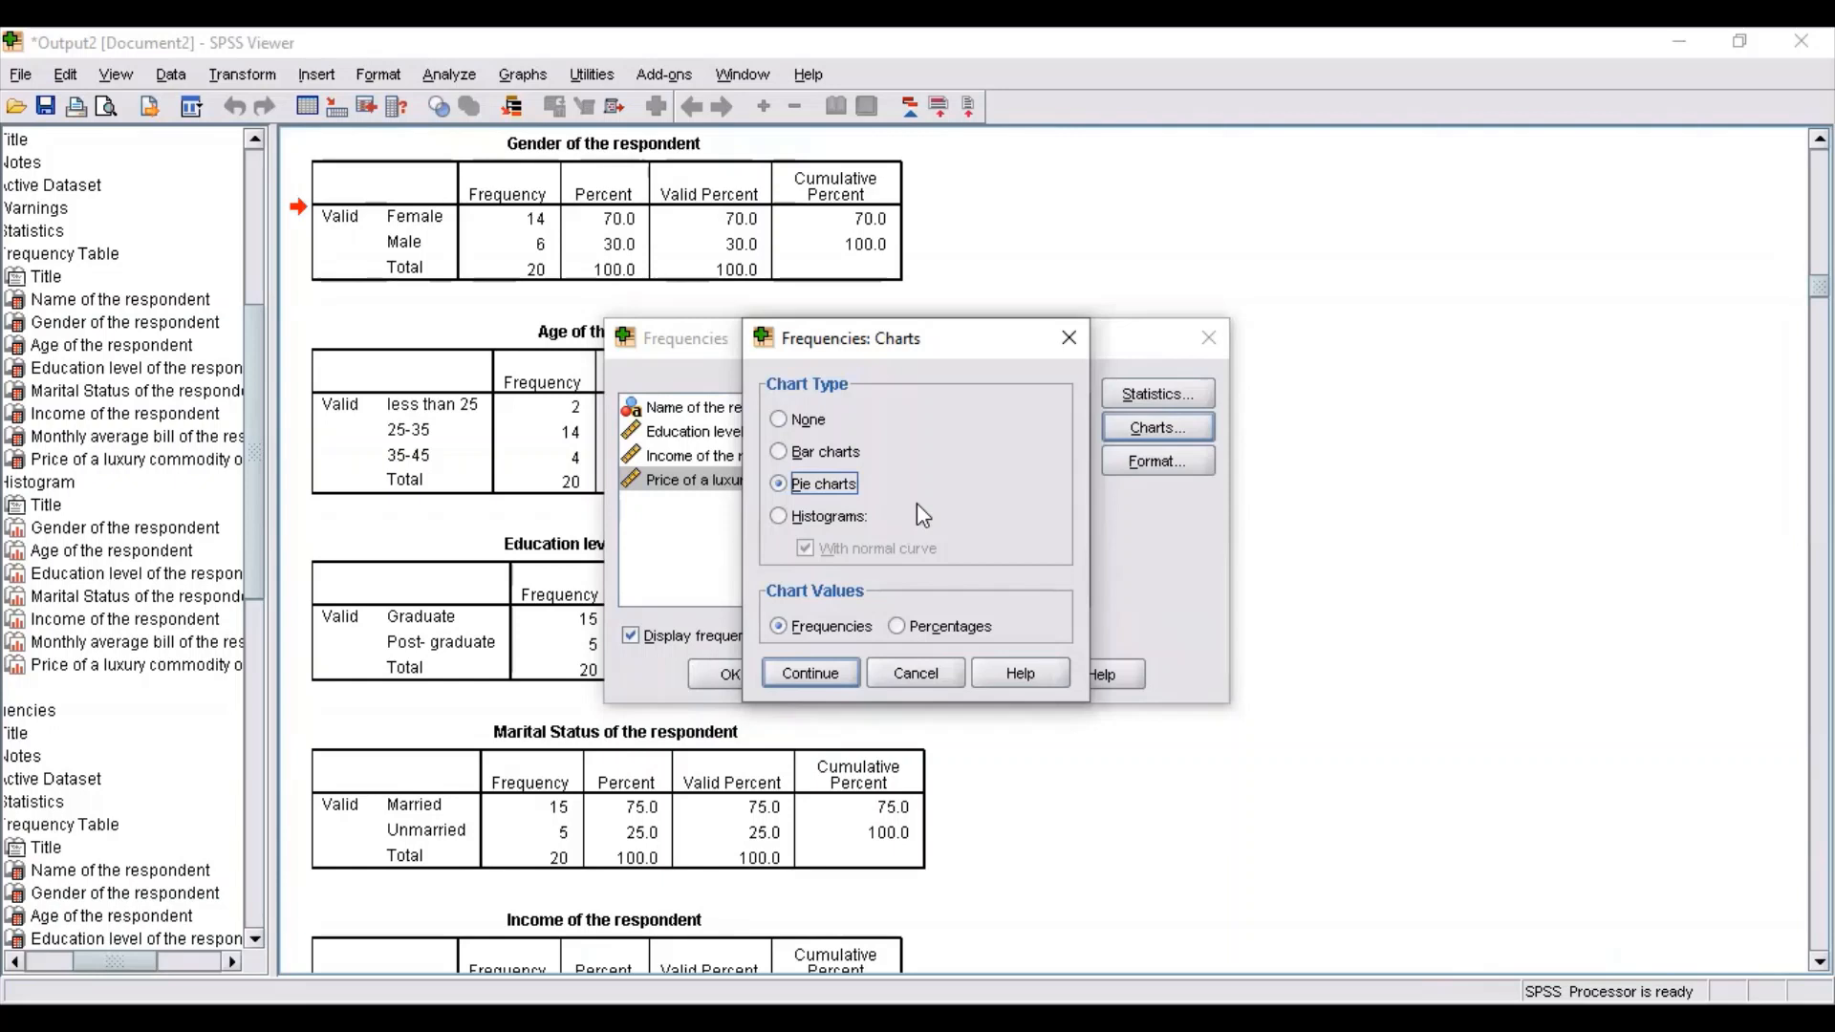
pyautogui.click(780, 484)
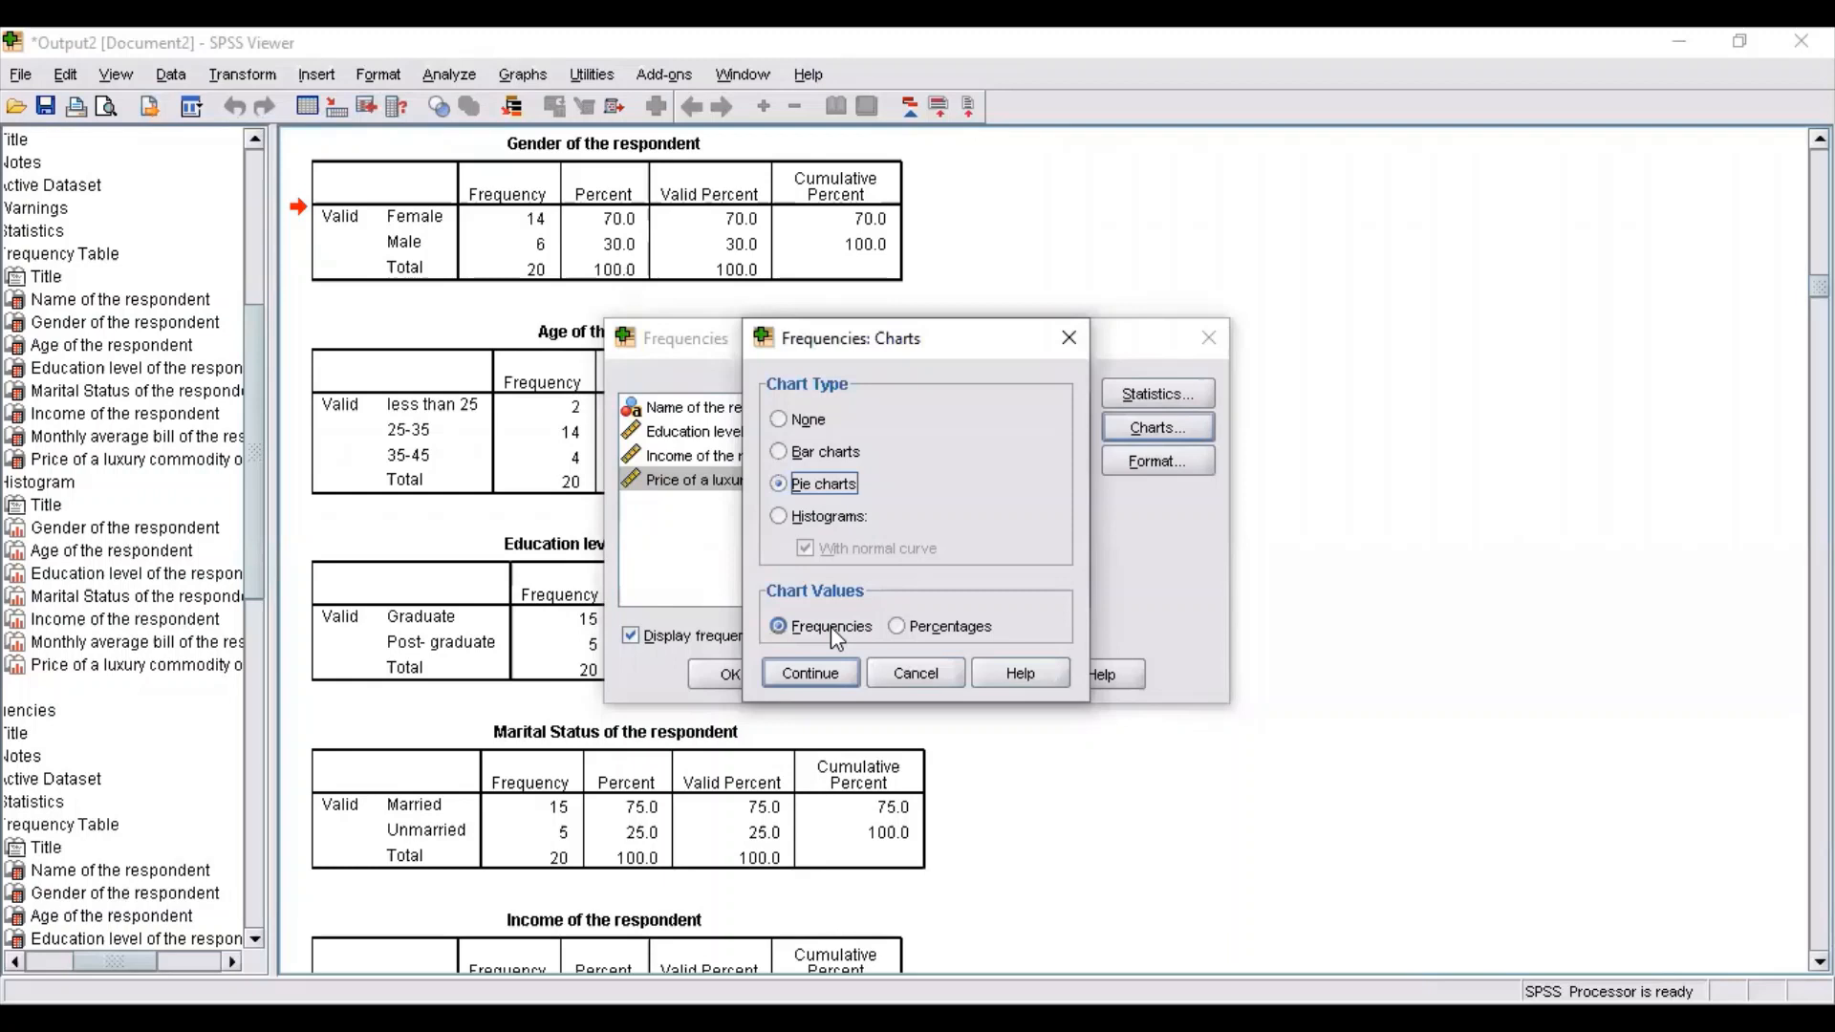
pyautogui.click(900, 627)
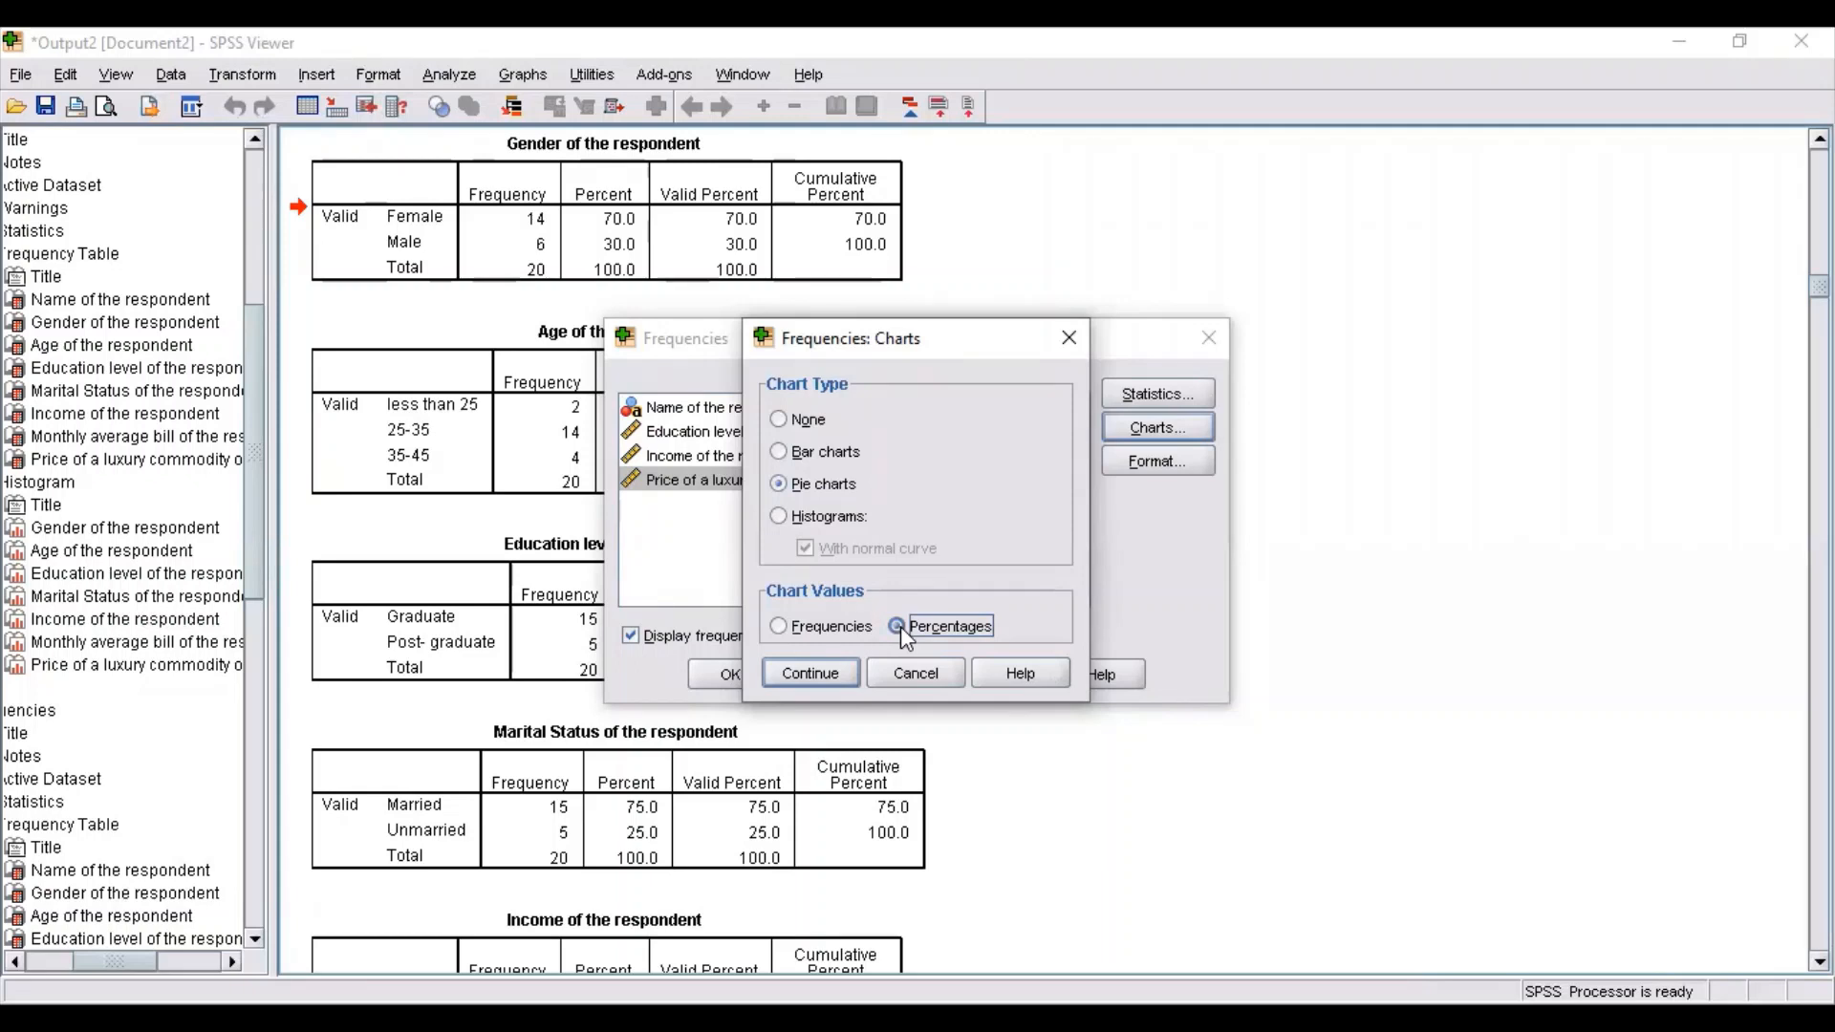
pyautogui.click(830, 675)
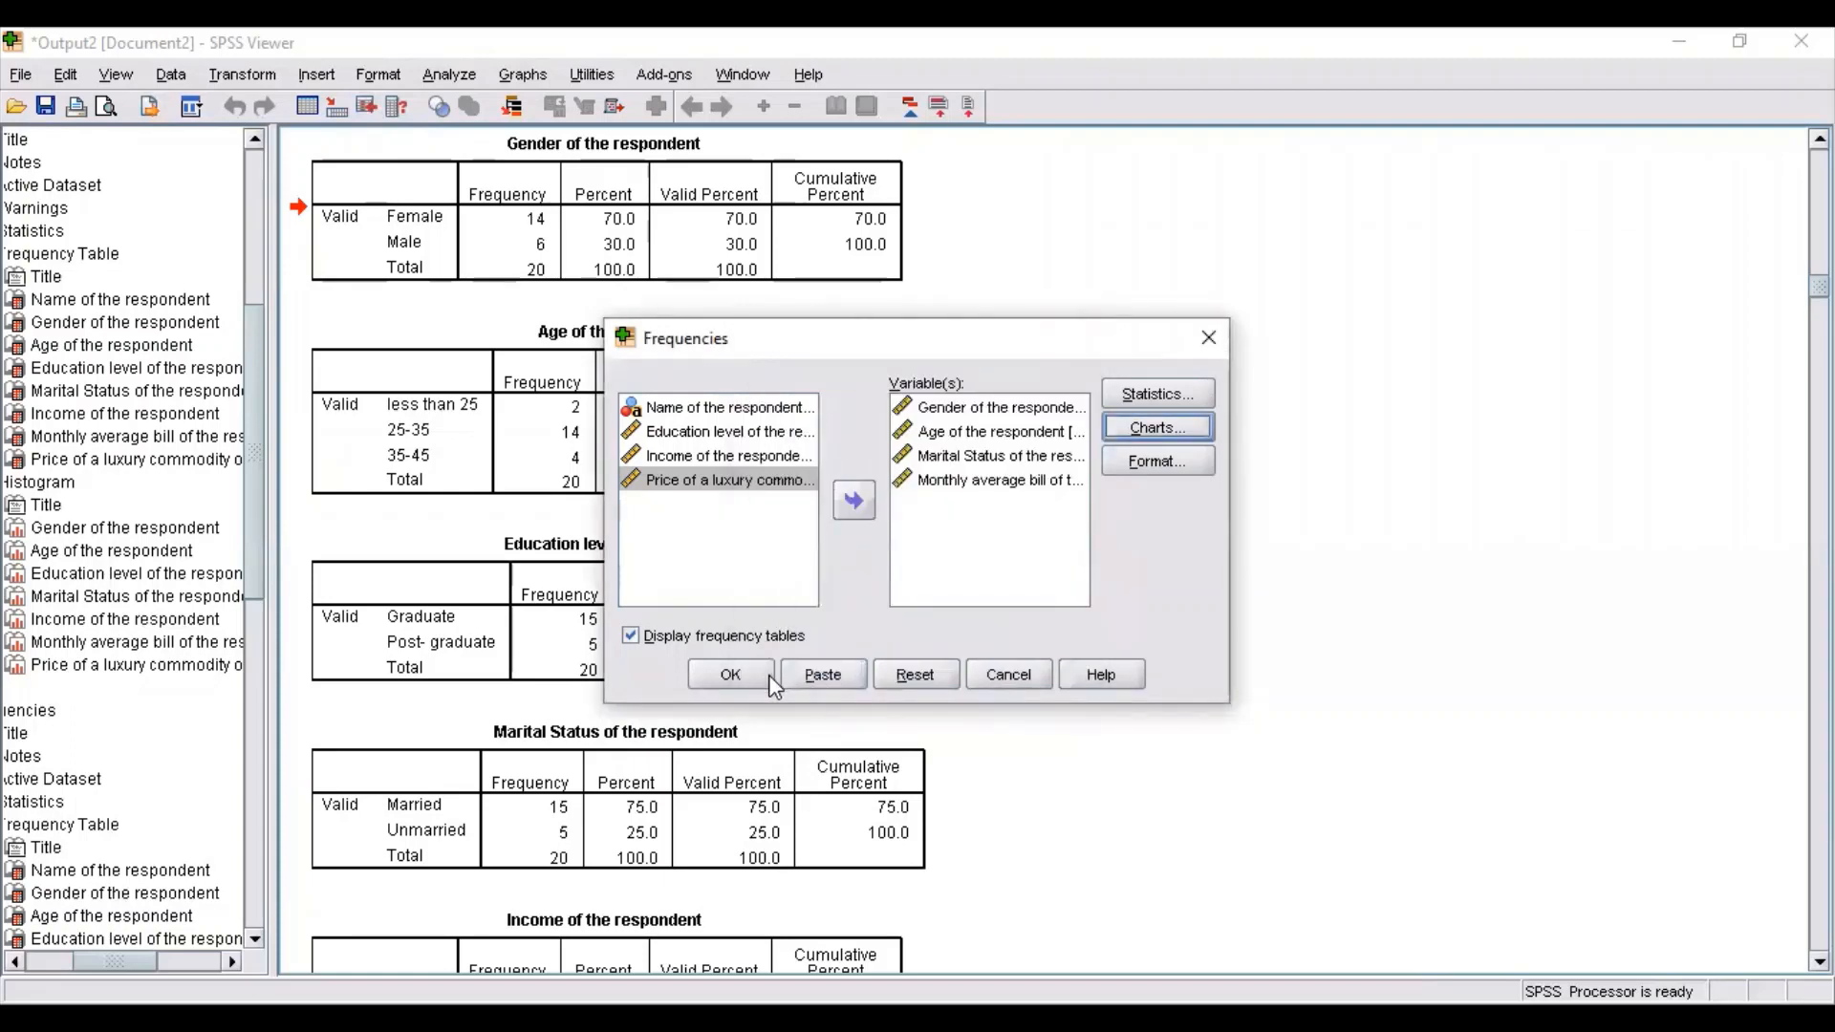
pyautogui.click(770, 675)
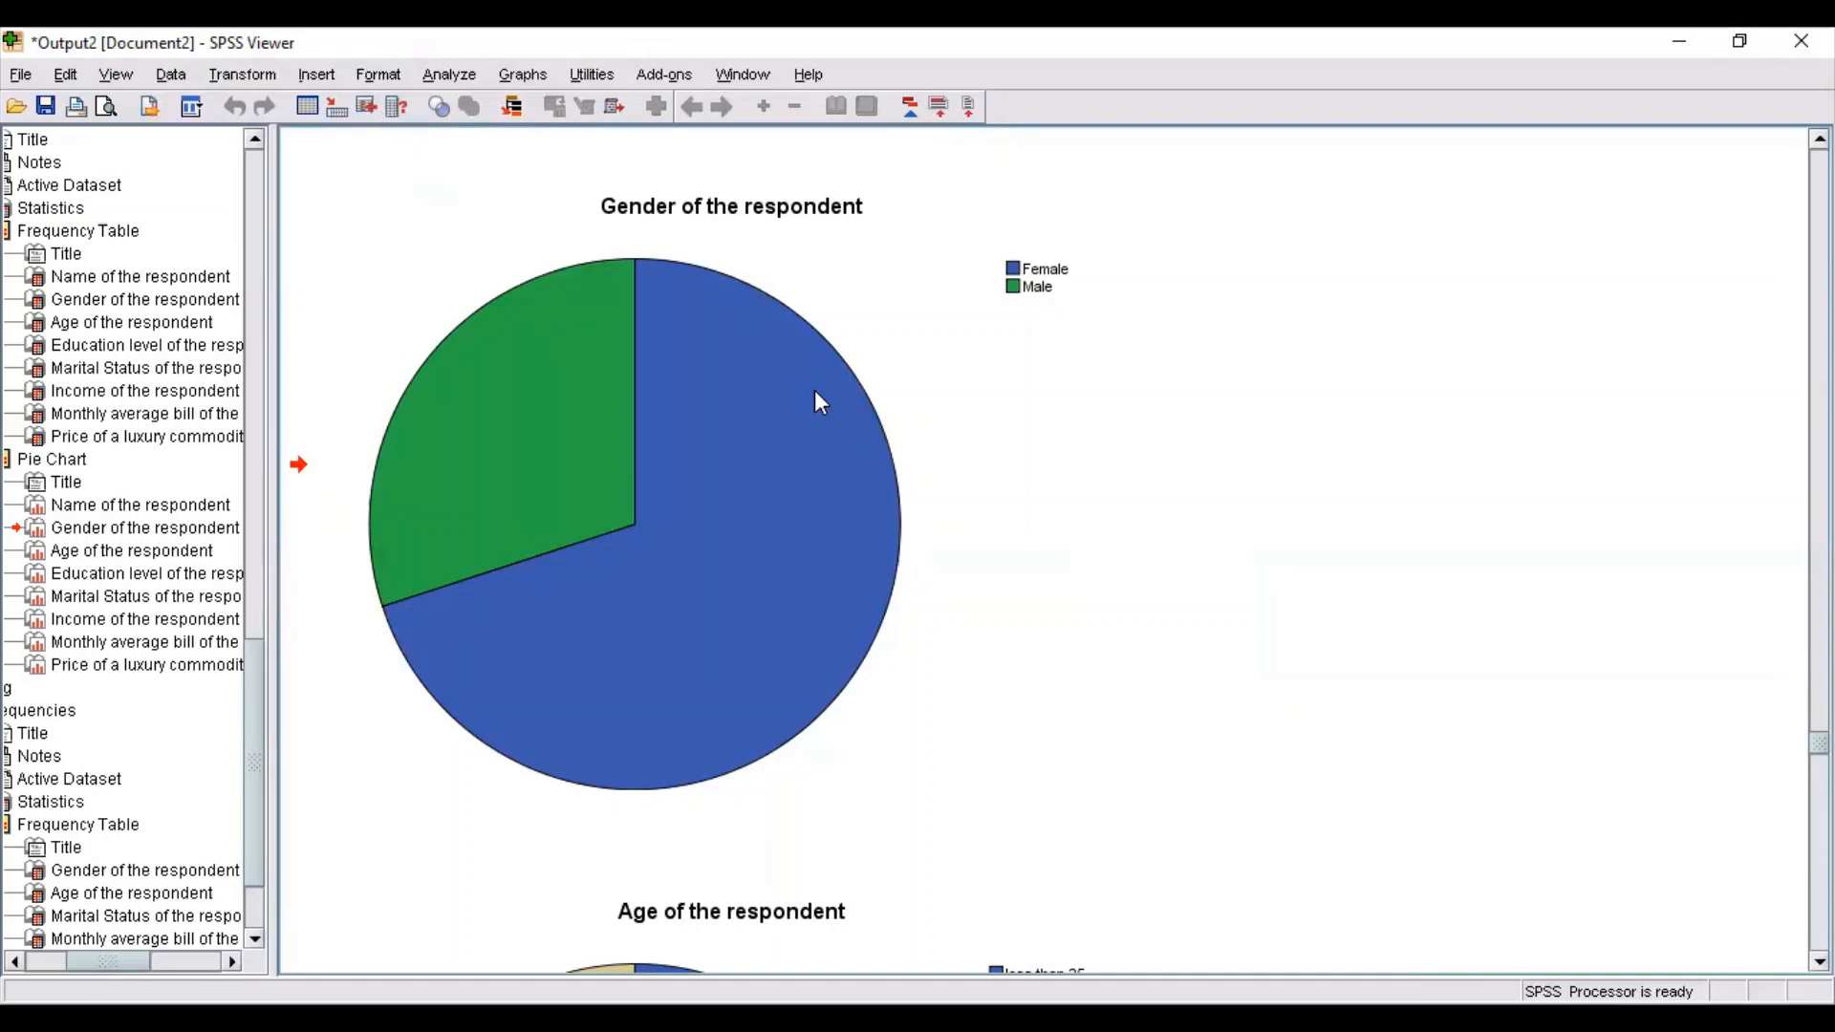
pyautogui.scroll(-5, 814, 390)
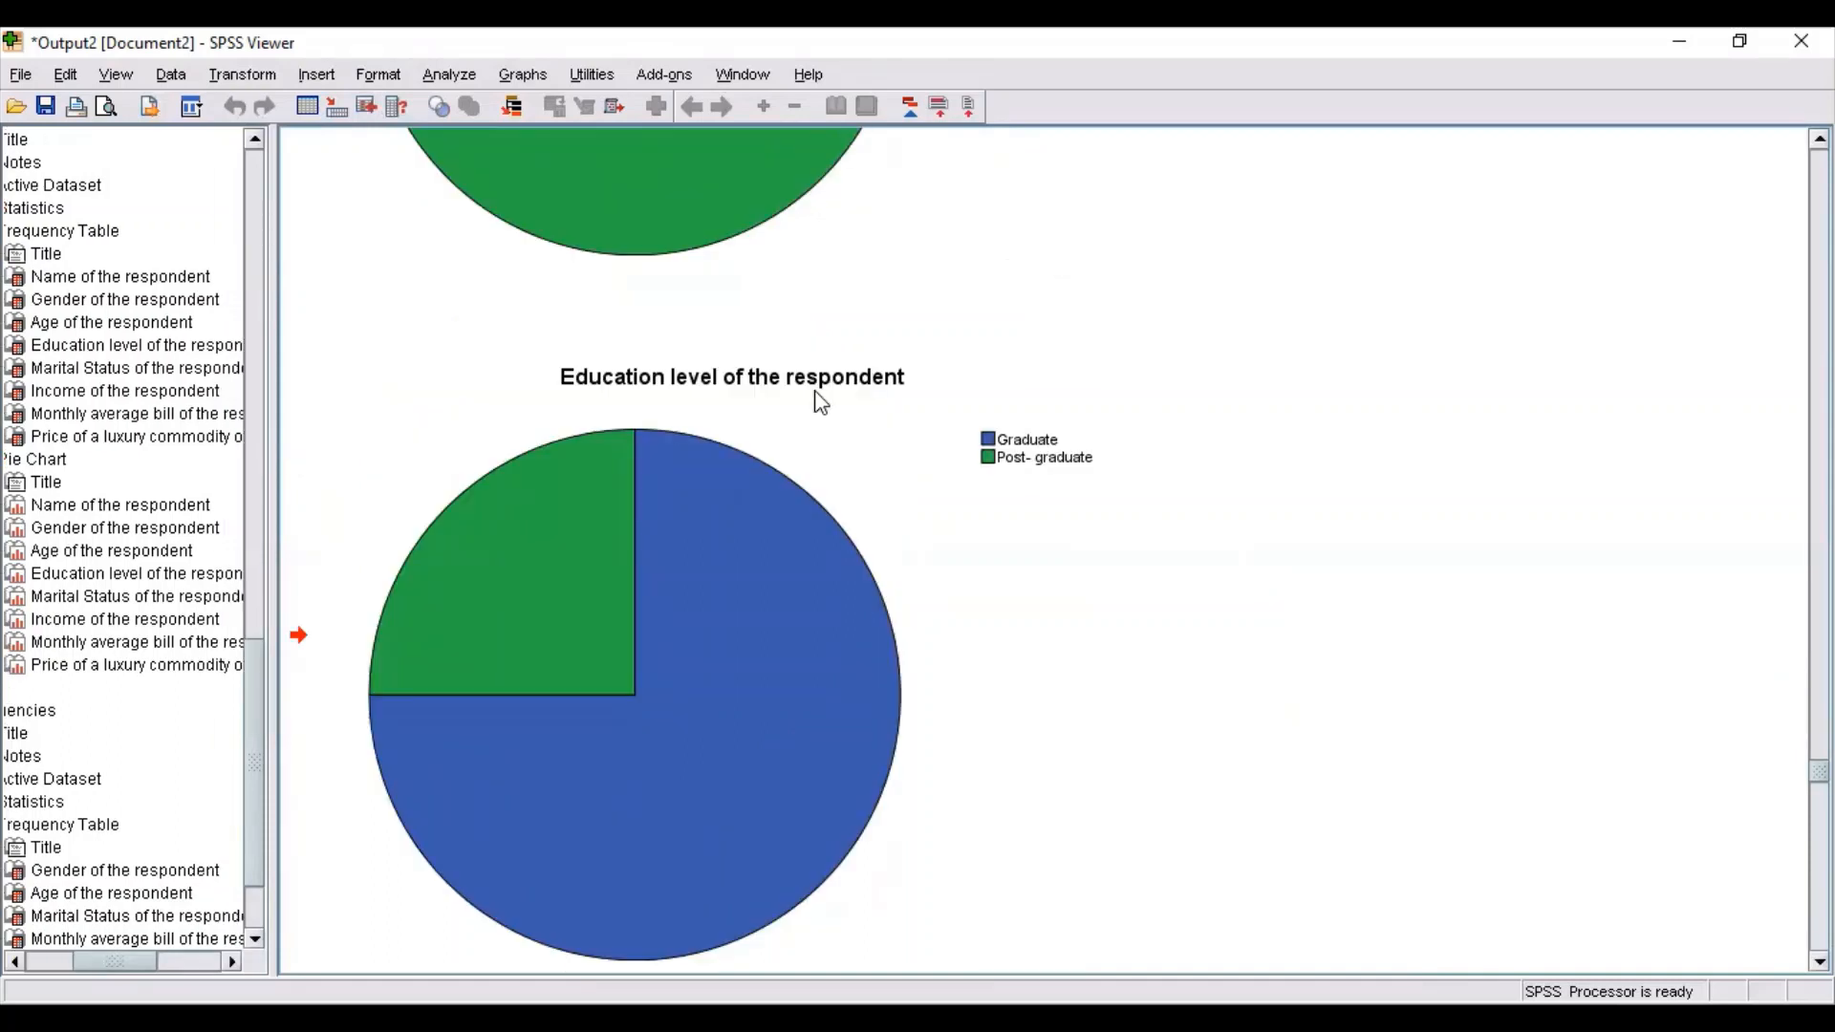